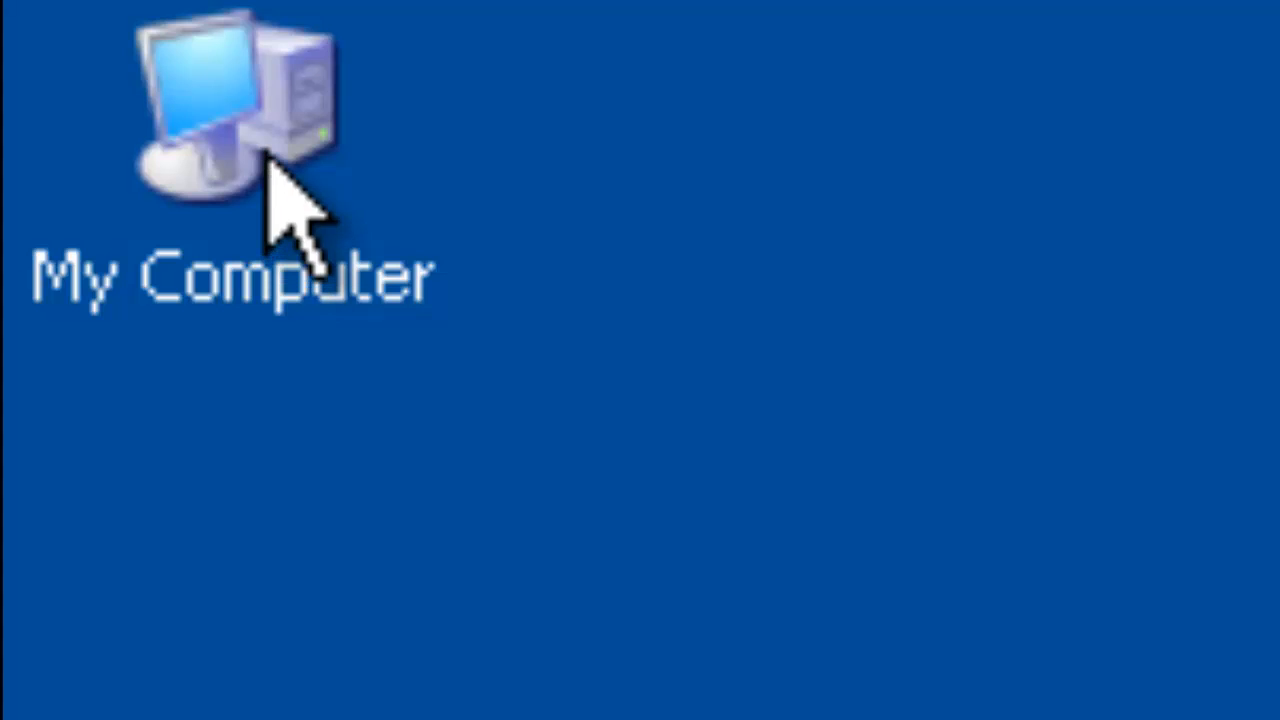
Step: Run Launch.exe from CD Drive (D:) and start the Reprogramming Assistant installation
{"action": "double_click", "coordinate": [270, 162]}
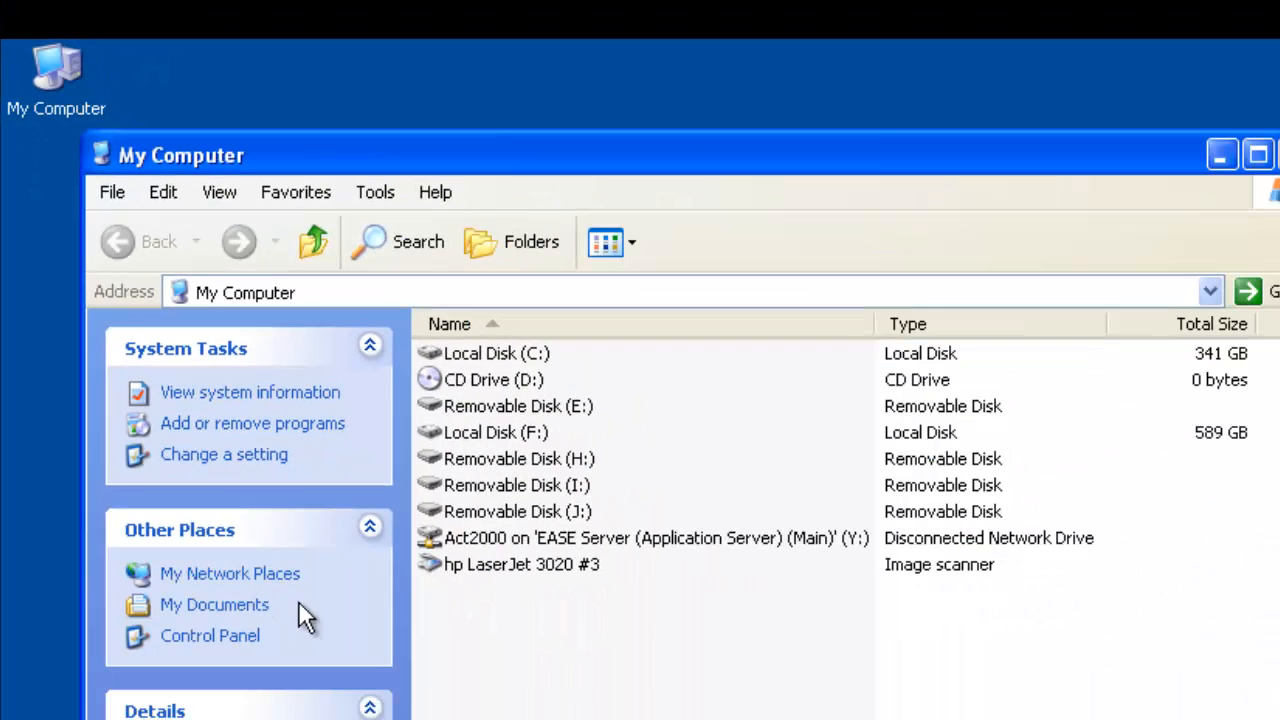
{"action": "double_click", "coordinate": [485, 383]}
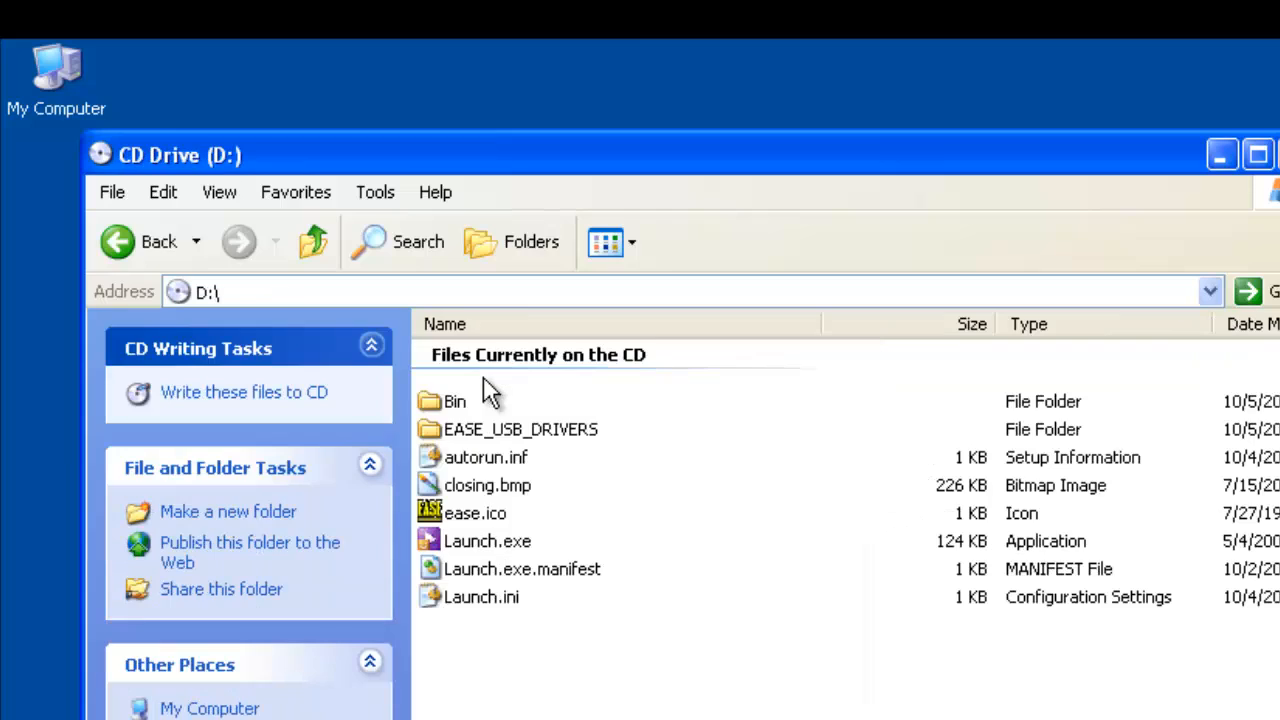
{"action": "double_click", "coordinate": [478, 548]}
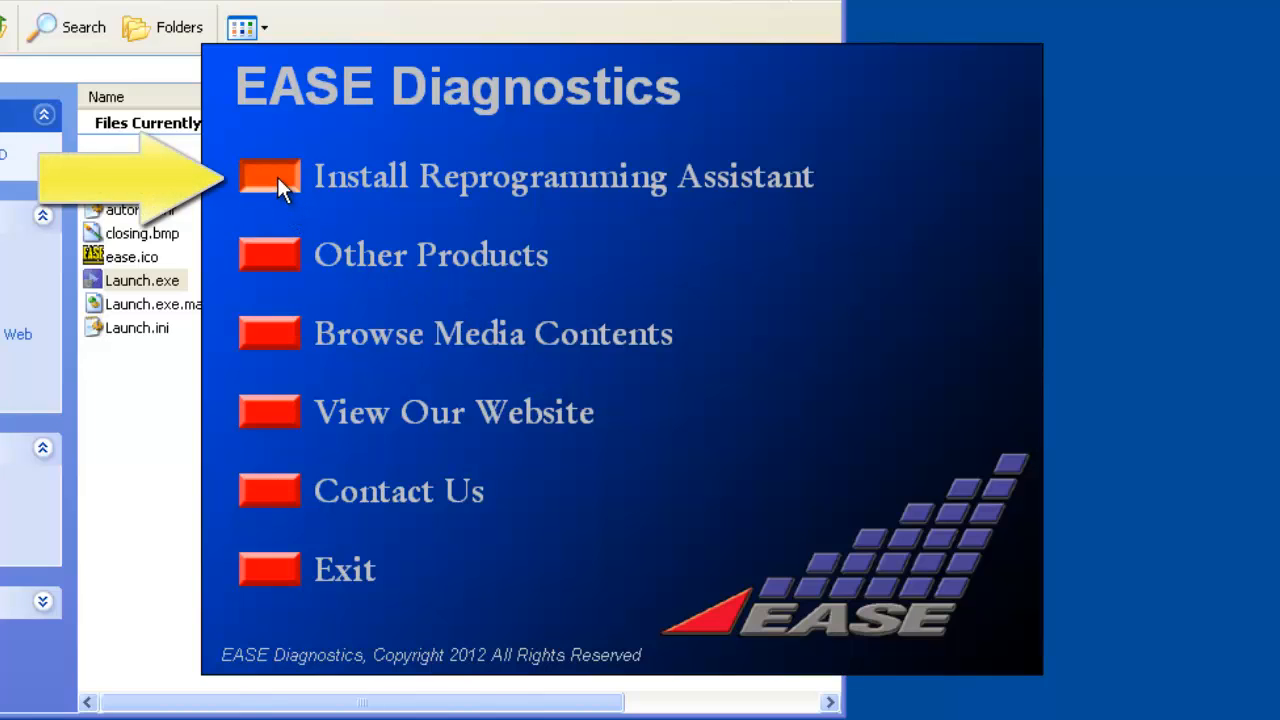
{"action": "left_click", "coordinate": [277, 177]}
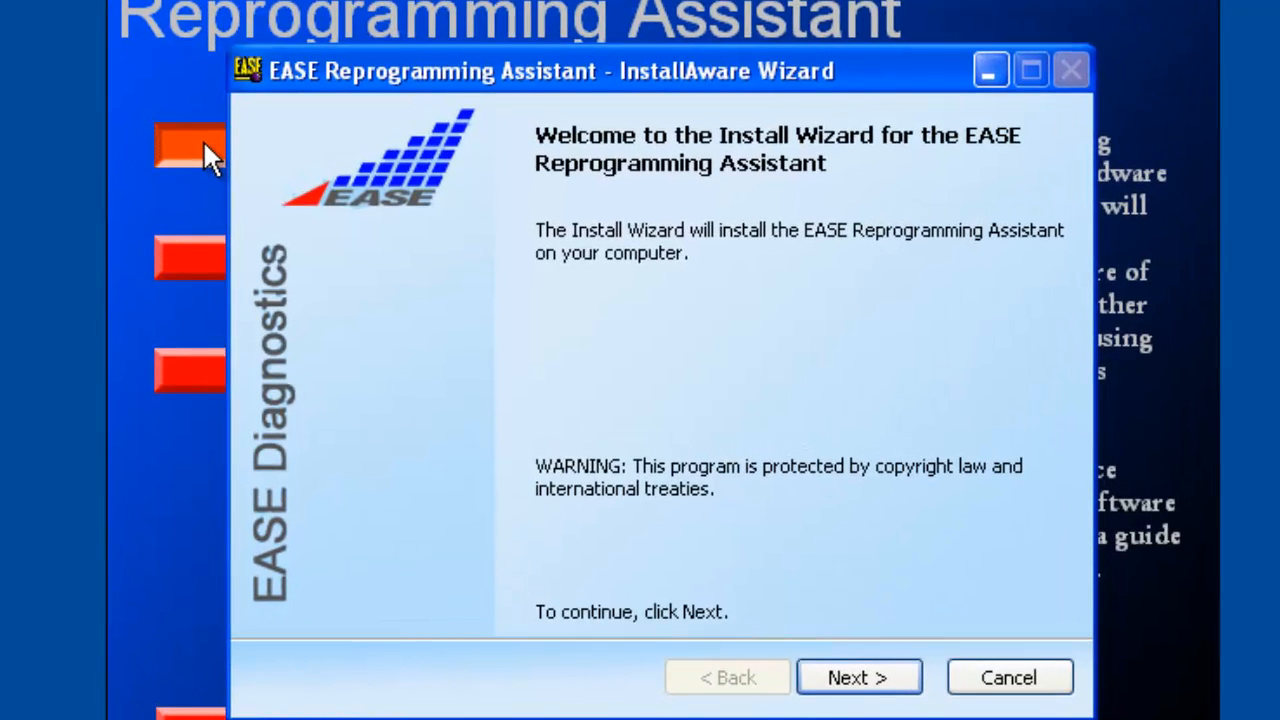
Step: Accept the license agreement in the install wizard and begin installing the EASE Reprogramming Assistant
{"action": "left_click", "coordinate": [868, 682]}
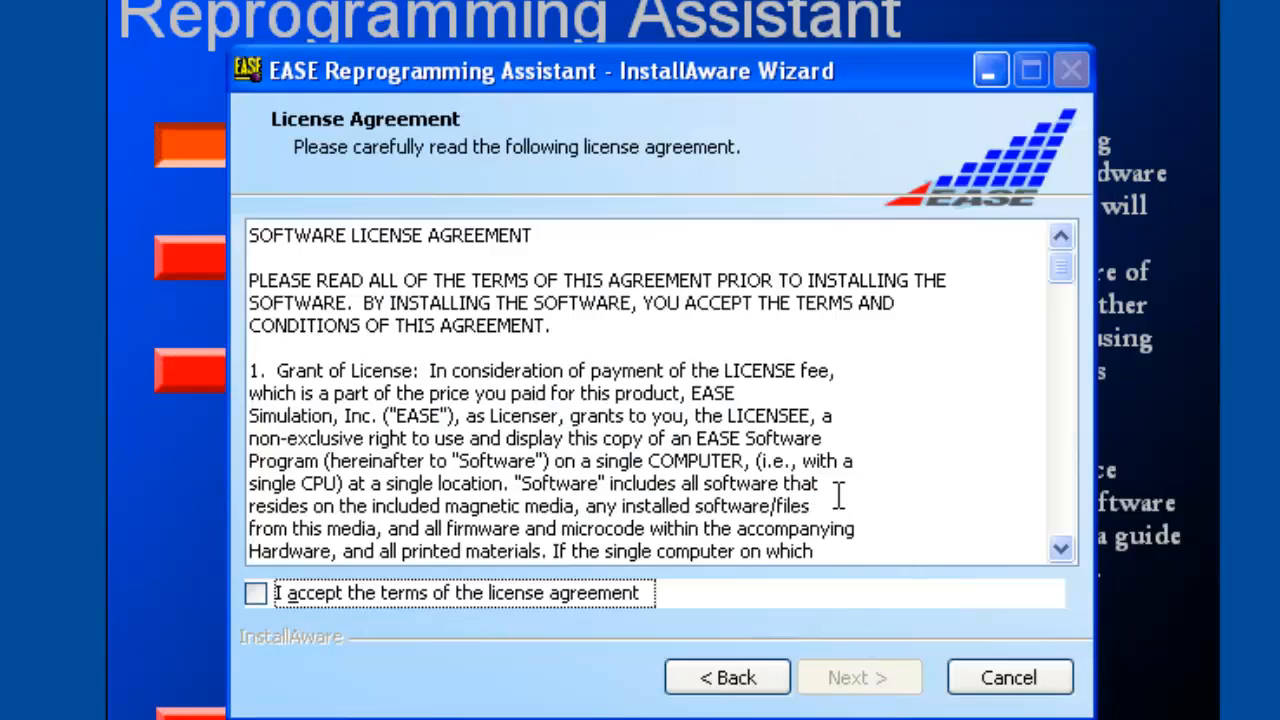
{"action": "left_click_drag", "start_coordinate": [1066, 276], "coordinate": [1057, 537]}
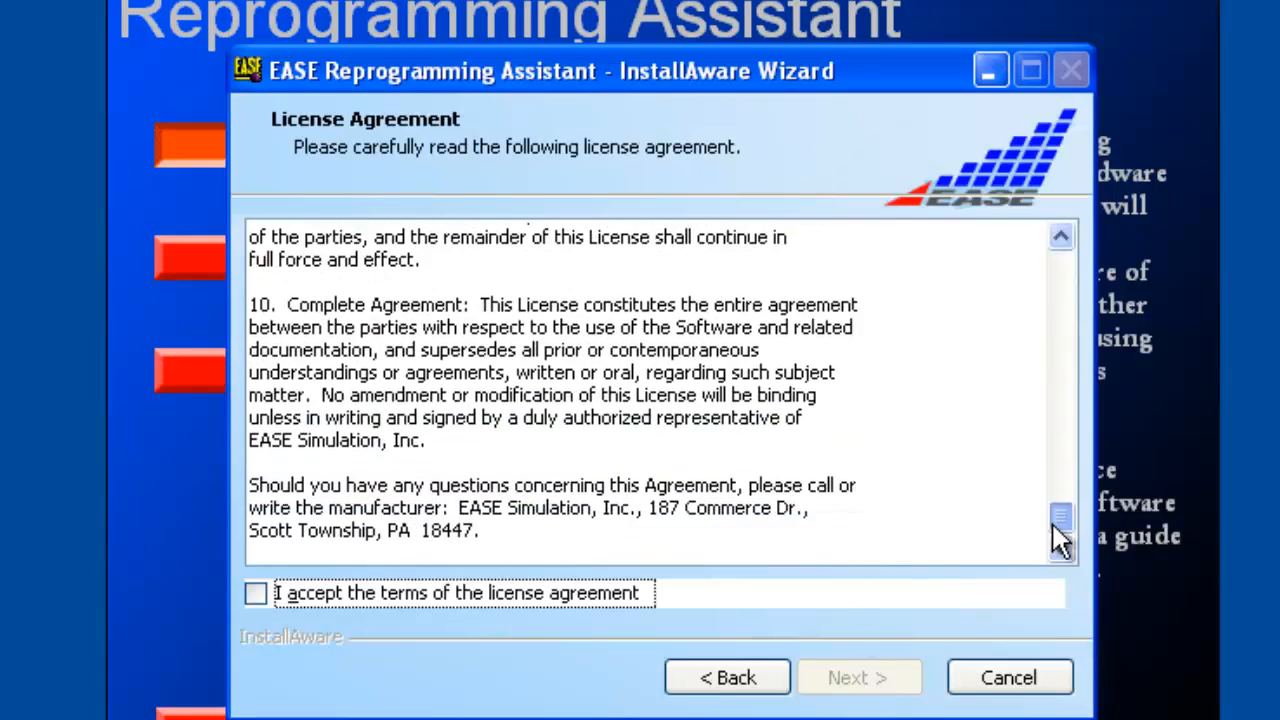
{"action": "left_click", "coordinate": [256, 594]}
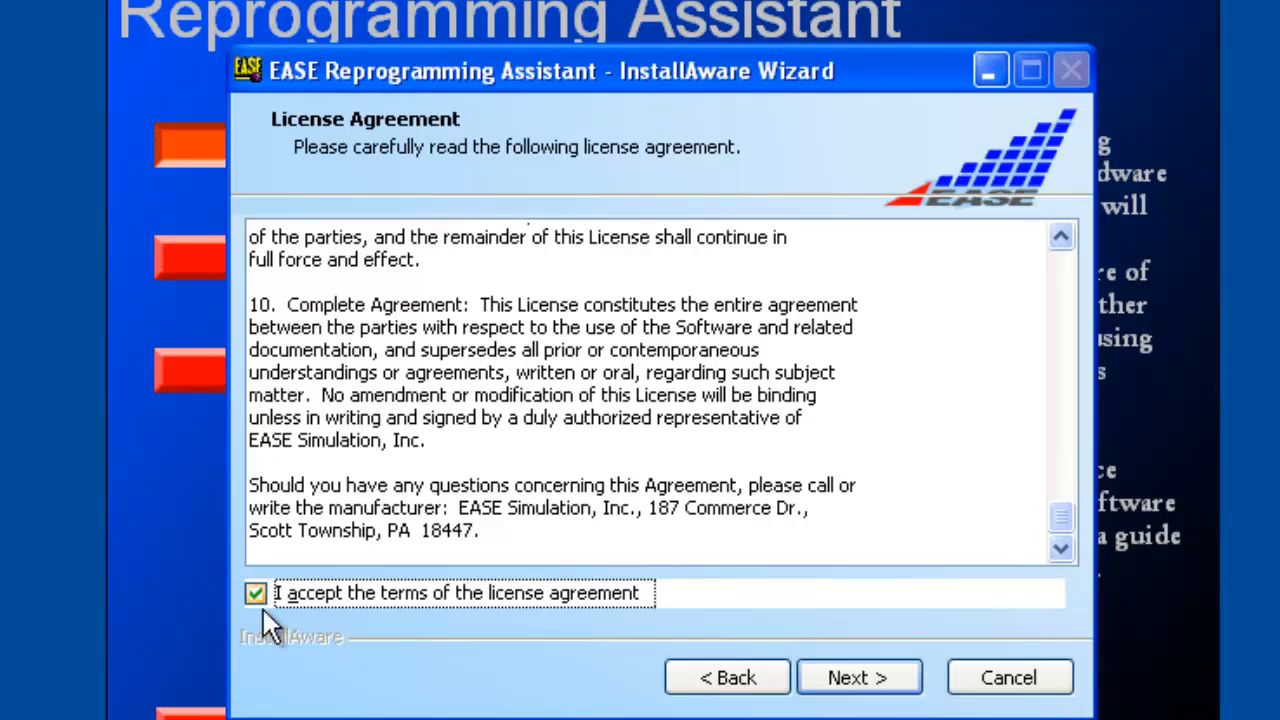
{"action": "left_click", "coordinate": [864, 680]}
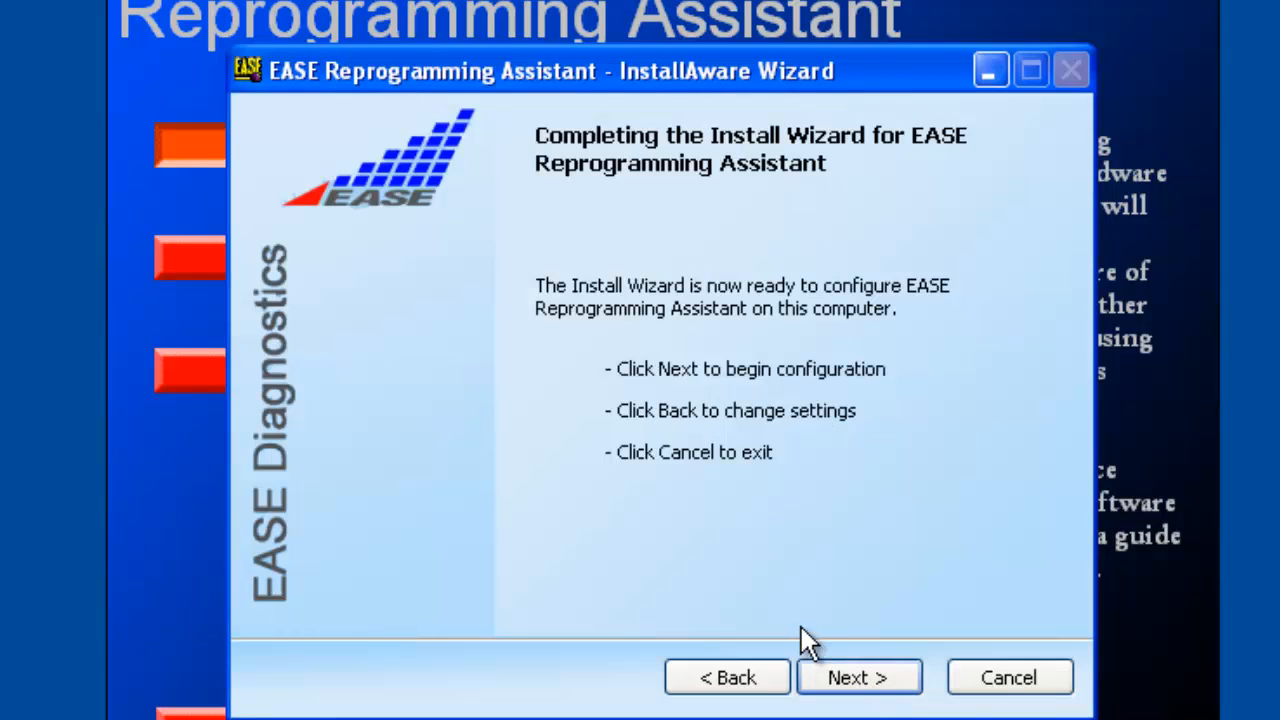
{"action": "left_click", "coordinate": [860, 680]}
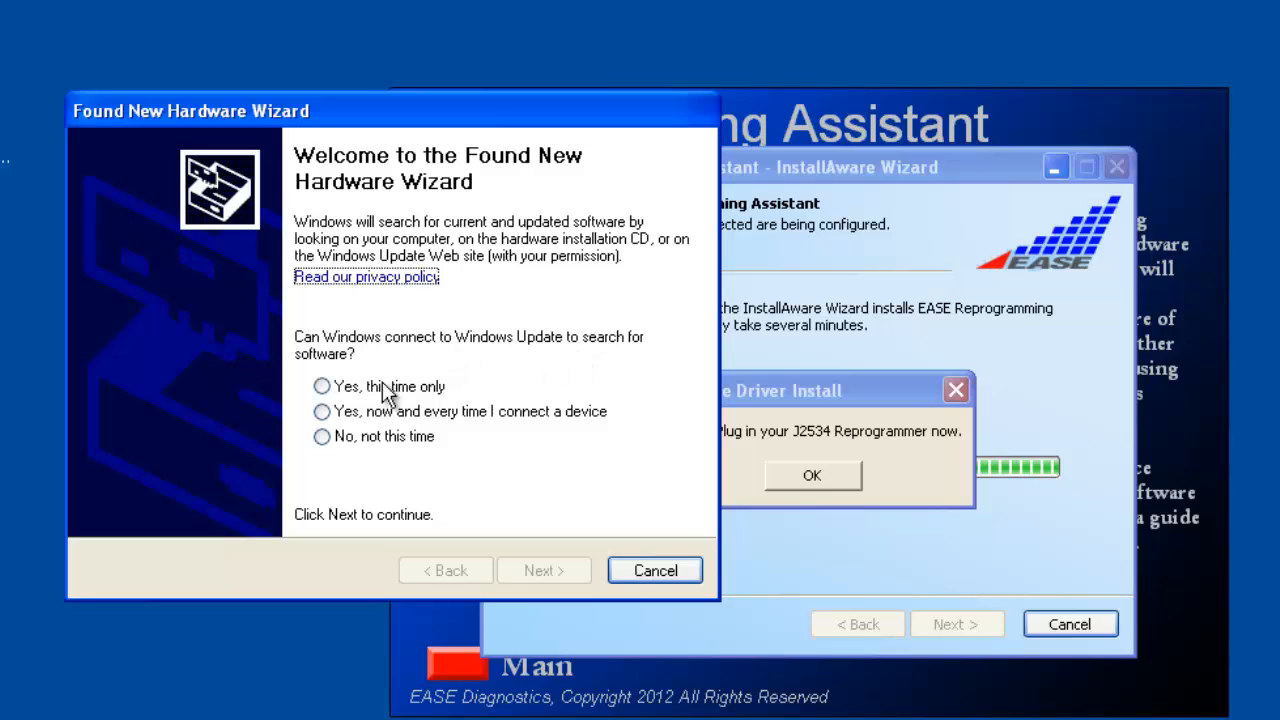
Step: Install the UnivReprog USB driver automatically without connecting to Windows Update, and confirm that the J2534 Reprogrammer is plugged in
{"action": "left_click", "coordinate": [322, 437]}
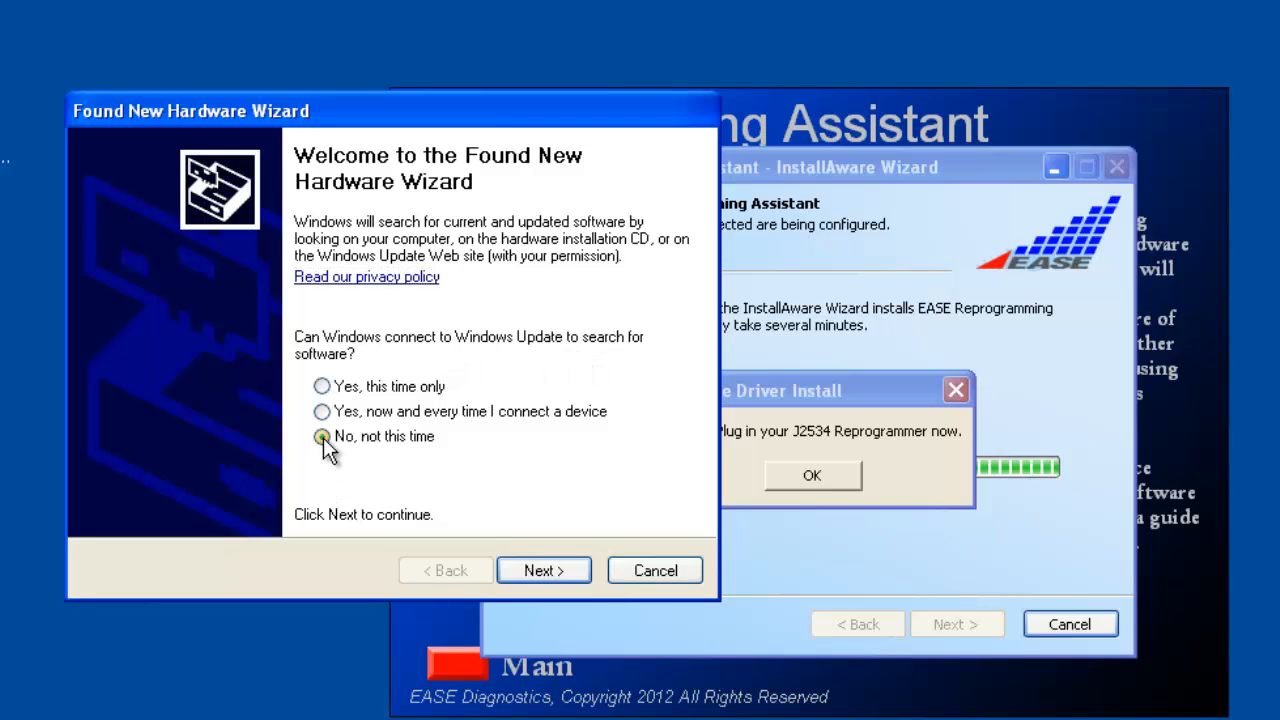
{"action": "left_click", "coordinate": [545, 570]}
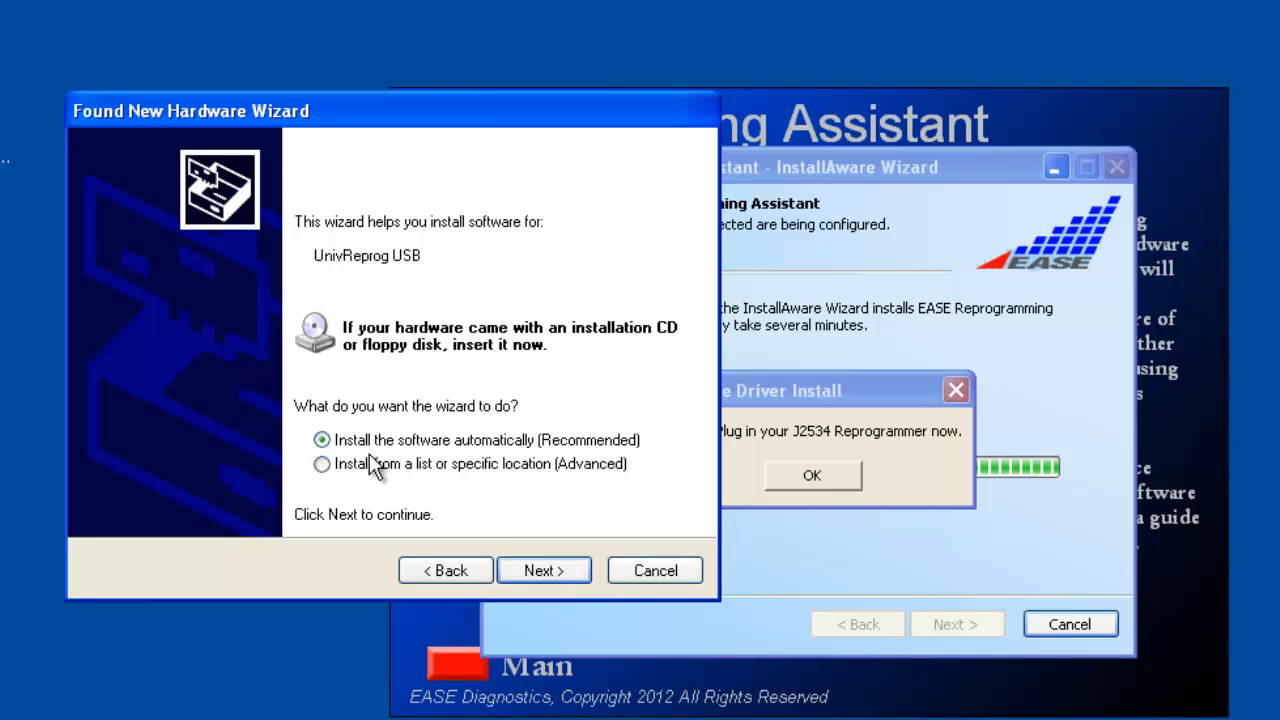
{"action": "left_click", "coordinate": [546, 569]}
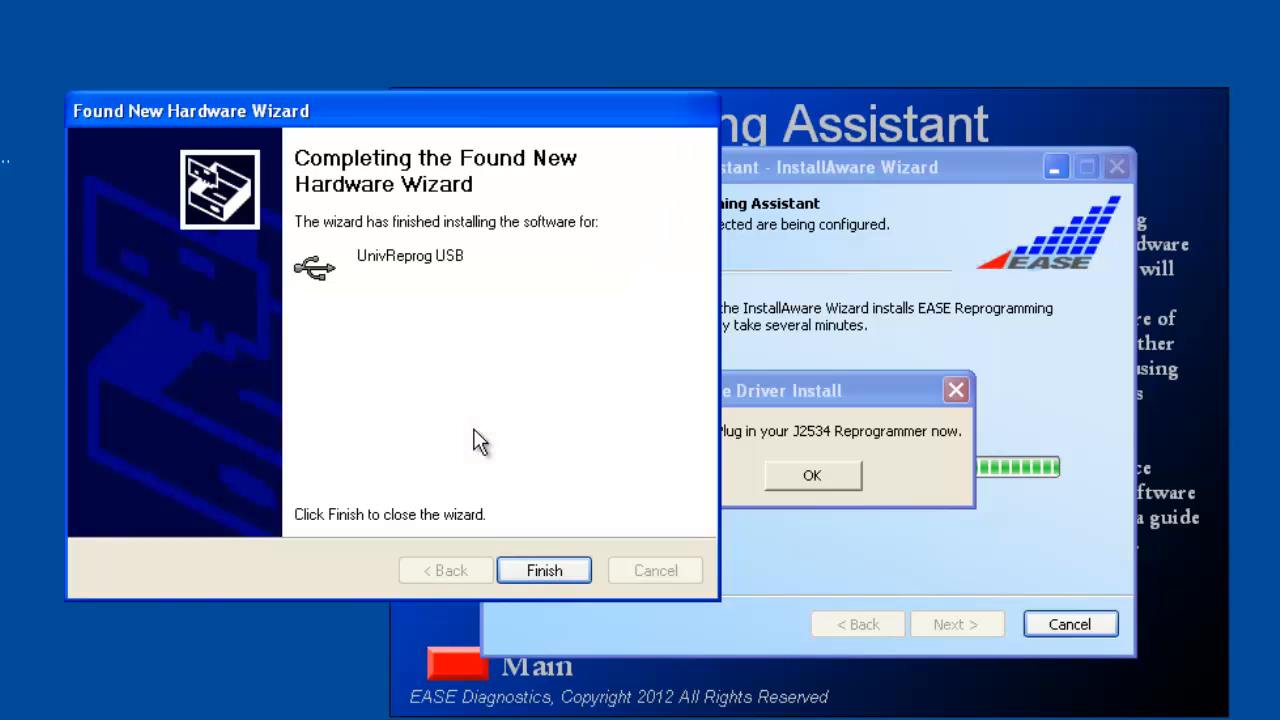
{"action": "left_click", "coordinate": [537, 572]}
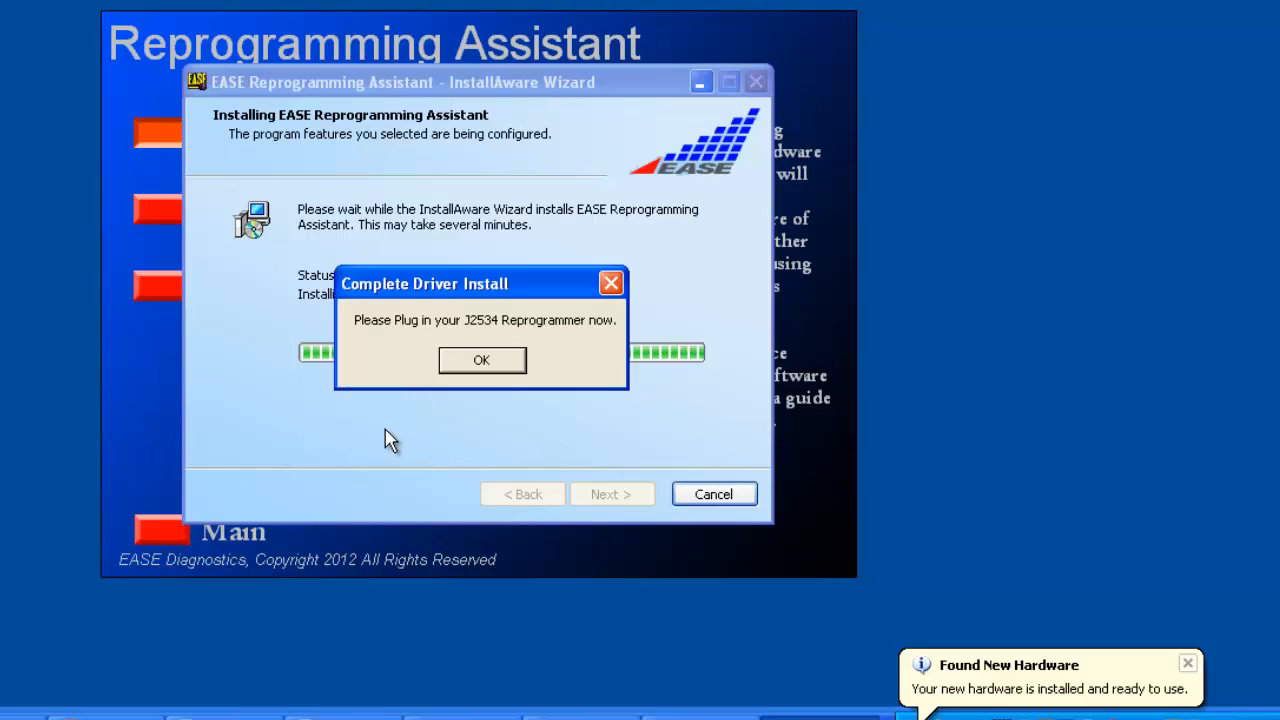
{"action": "left_click", "coordinate": [482, 362]}
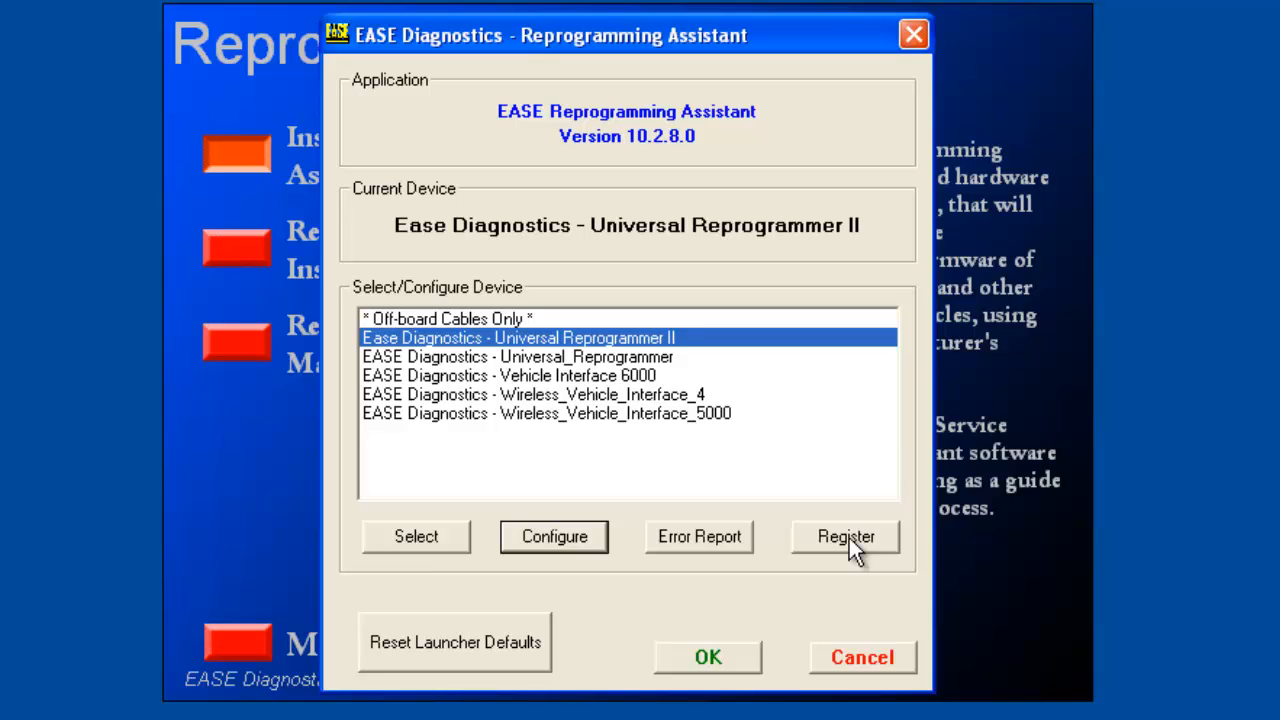
Step: Open registration for the Universal Reprogrammer II and analyze the connected J2534 device
{"action": "left_click", "coordinate": [849, 538]}
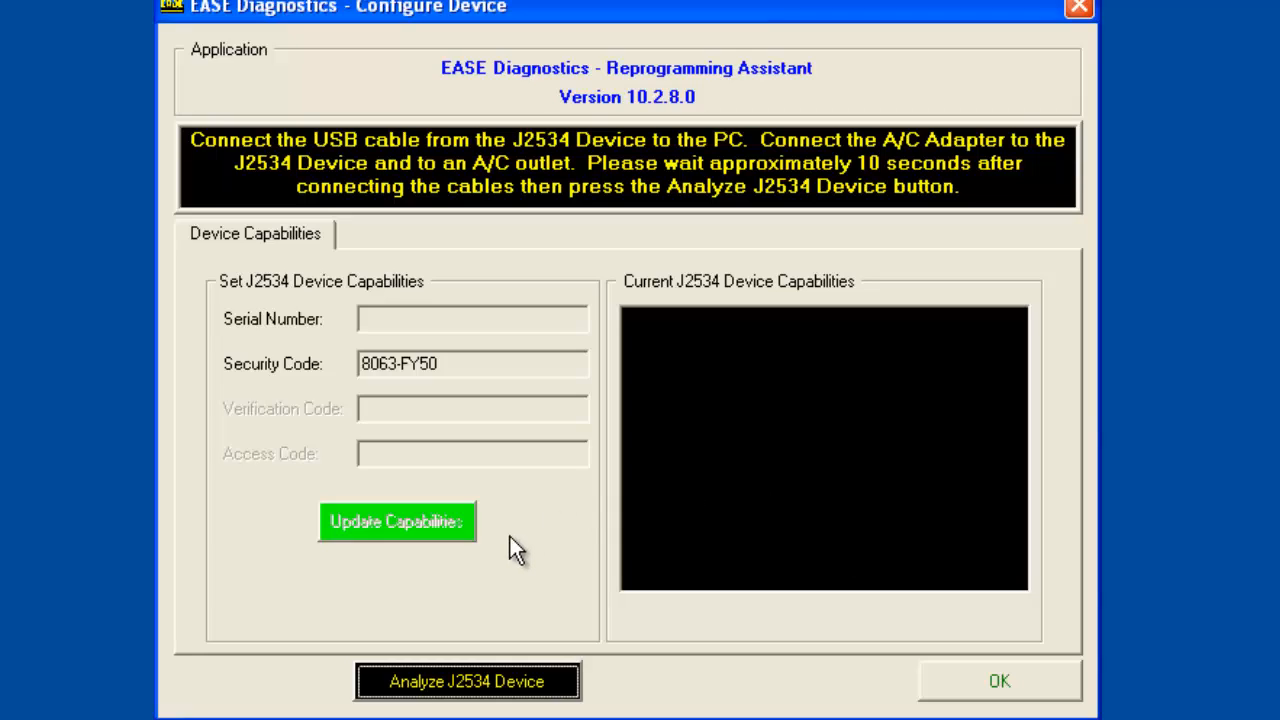
{"action": "left_click", "coordinate": [439, 680]}
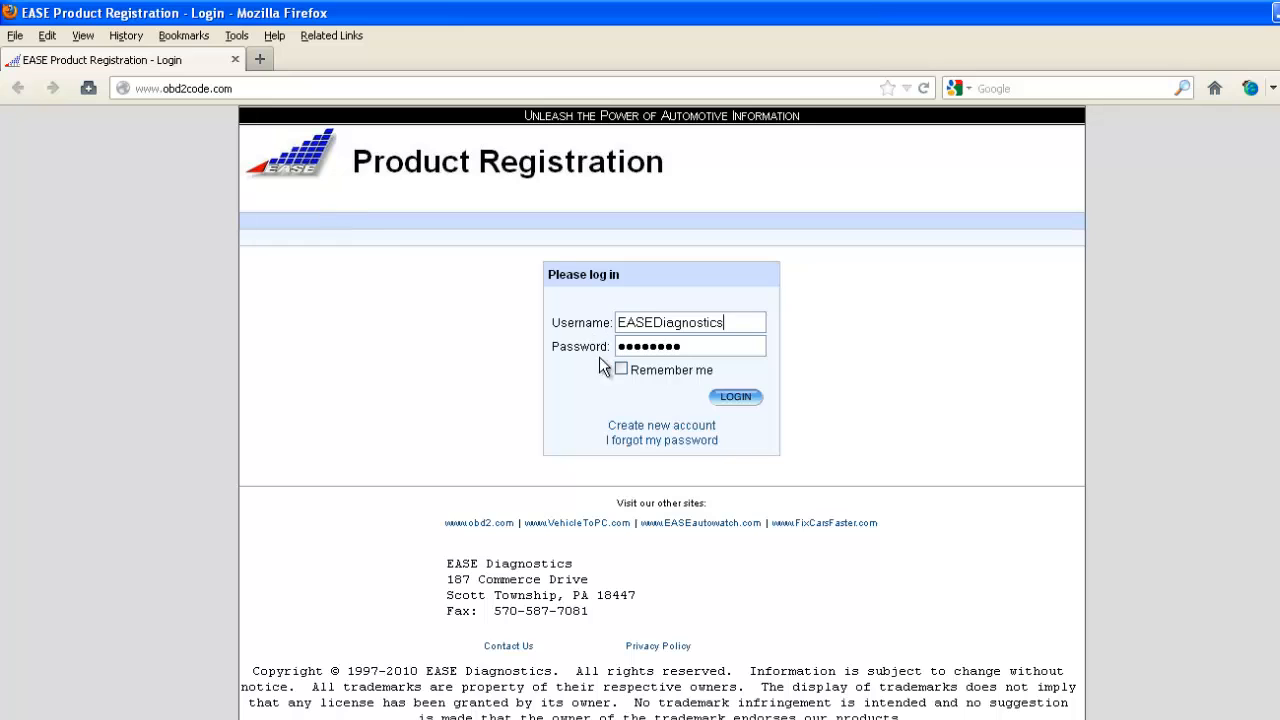
Step: Start creating a new account on the EASE Product Registration site and submit the registration token
{"action": "left_click", "coordinate": [647, 427]}
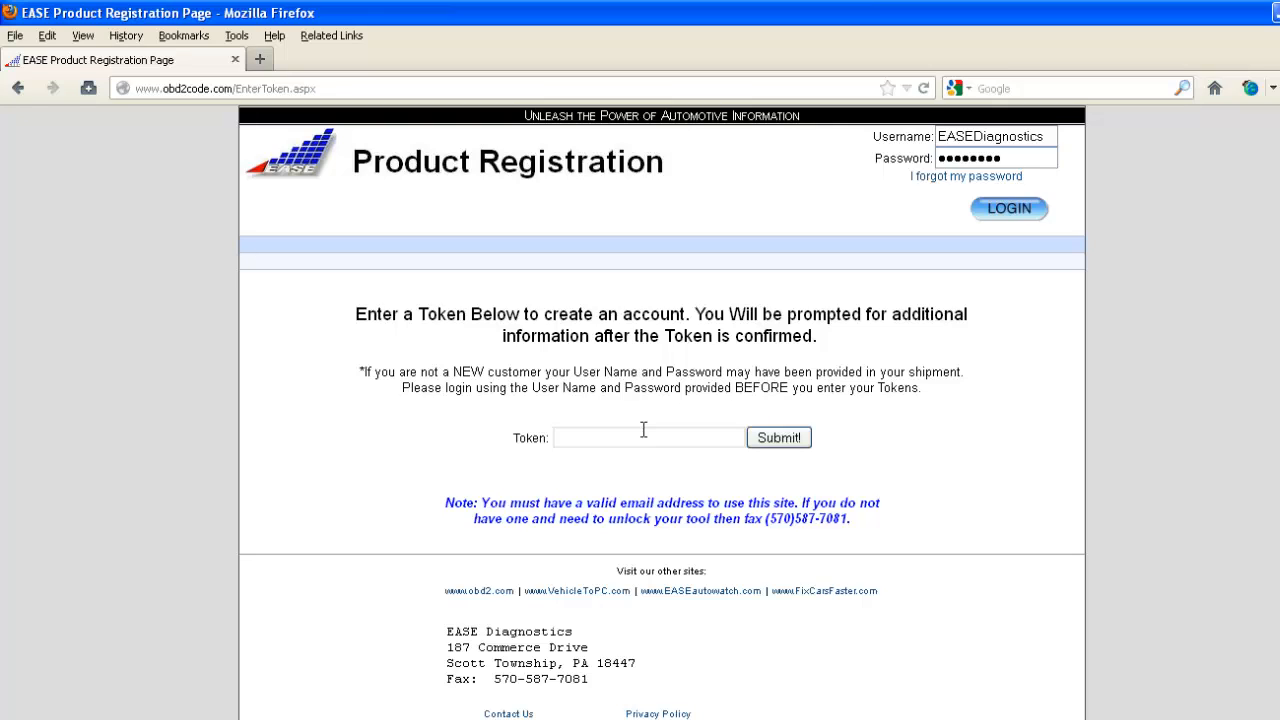
{"action": "left_click", "coordinate": [568, 436]}
{"action": "key", "text": "ctrl+v"}
{"action": "left_click", "coordinate": [781, 438]}
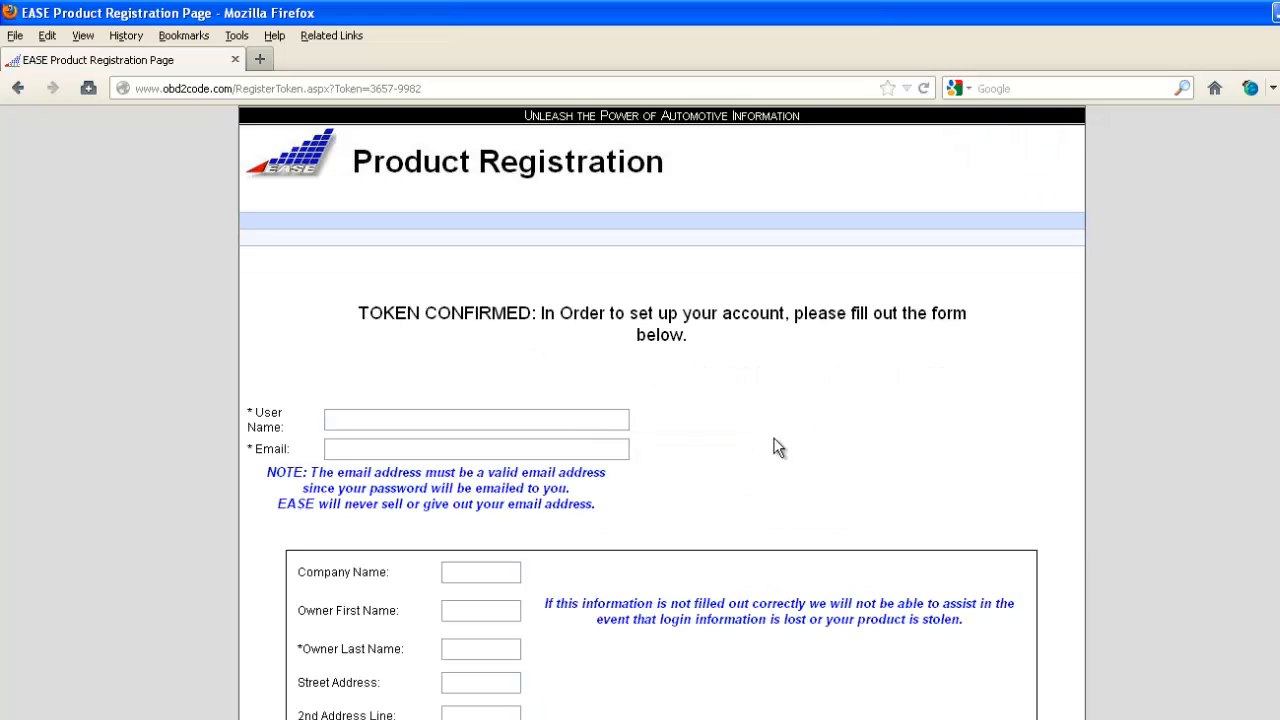
Step: Fill in the account's user name, e-mail address and owner's last name, and submit the registration form
{"action": "left_click", "coordinate": [379, 418]}
{"action": "type", "text": "EASE"}
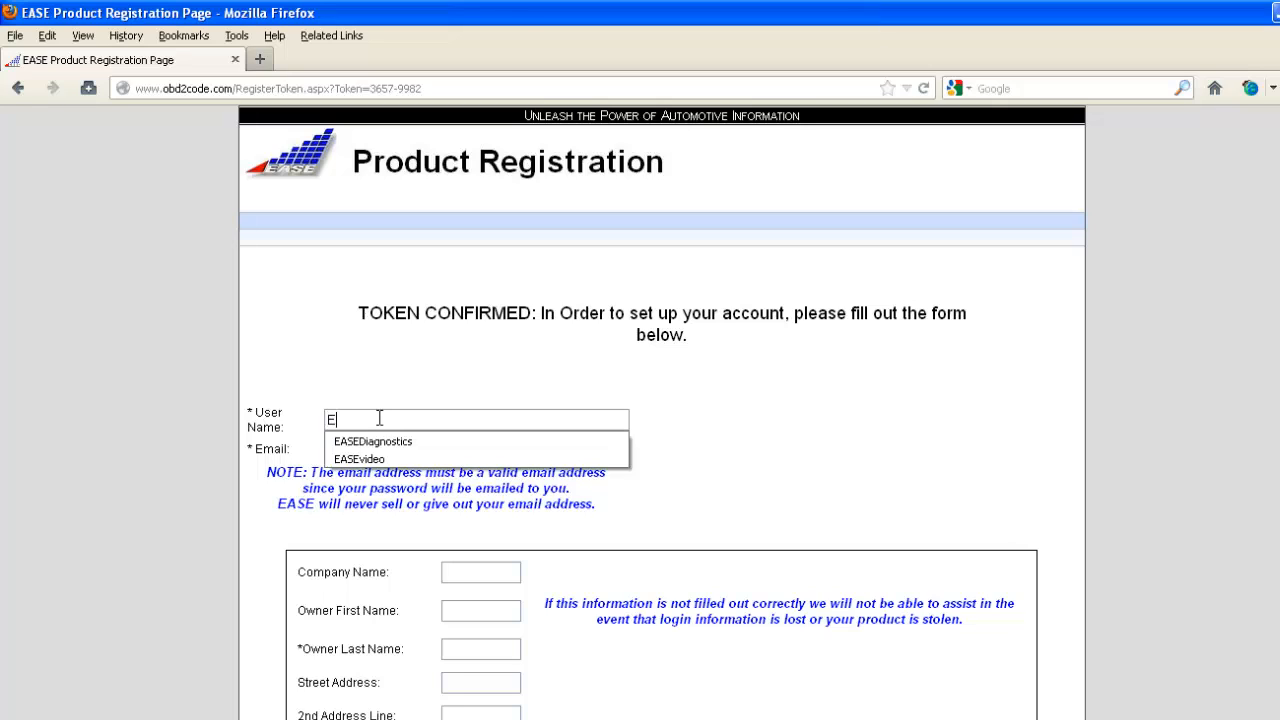
{"action": "left_click", "coordinate": [357, 449]}
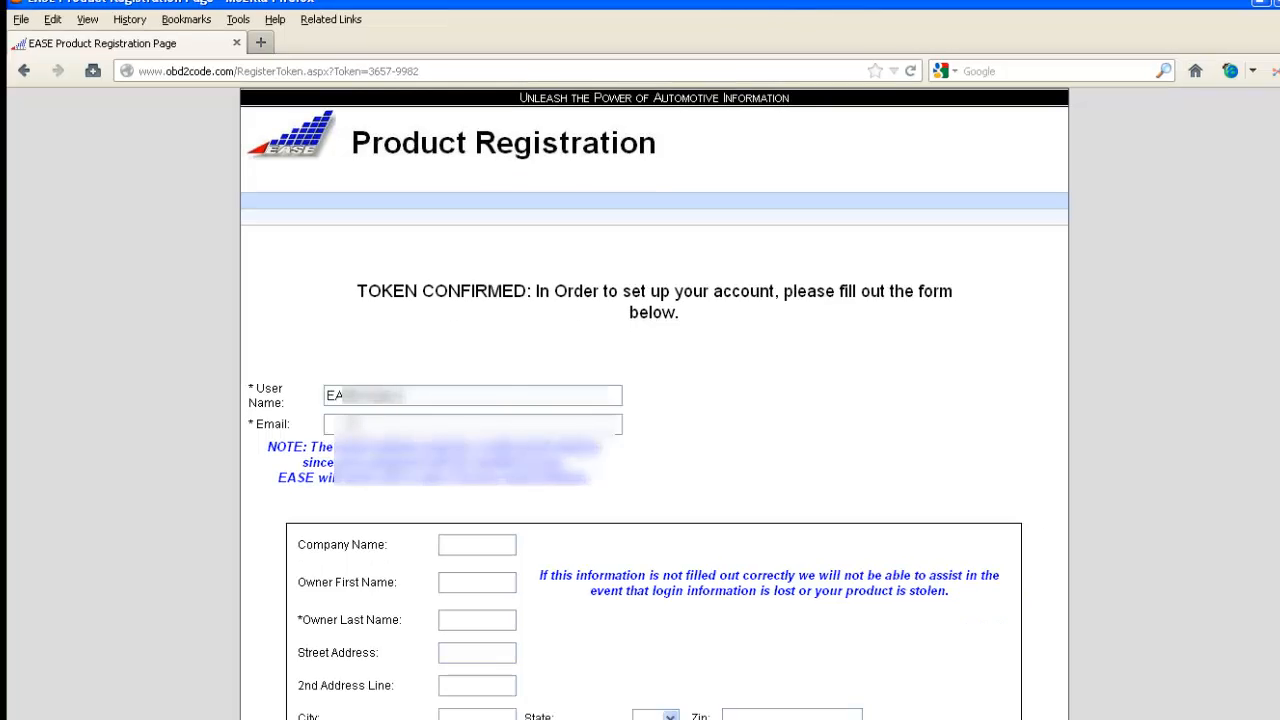
{"action": "type", "text": "S"}
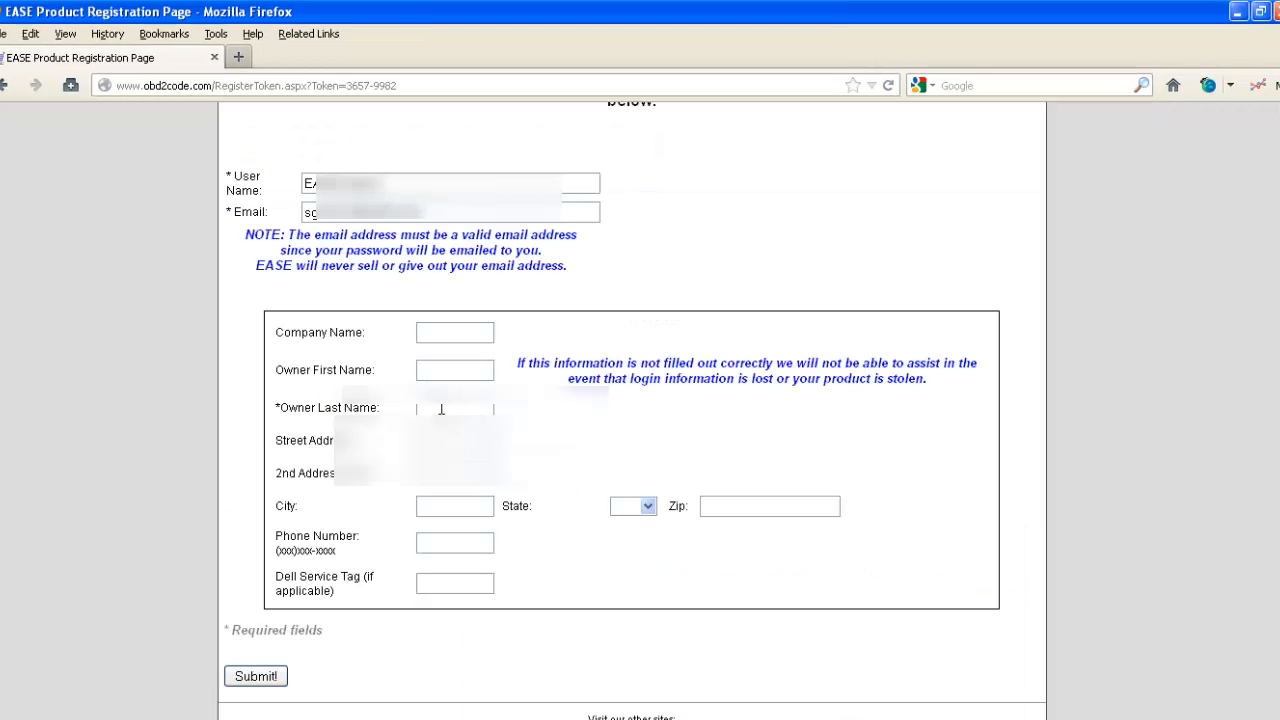
{"action": "left_click", "coordinate": [463, 620]}
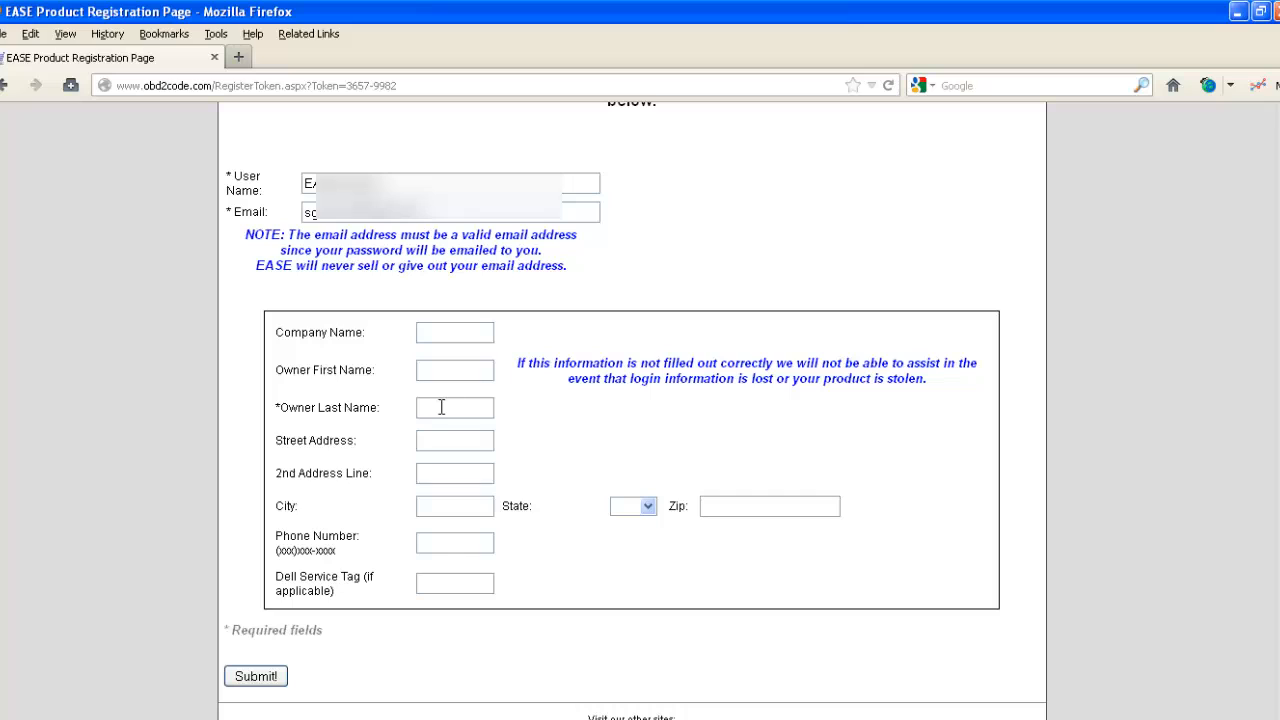
{"action": "type", "text": "Go"}
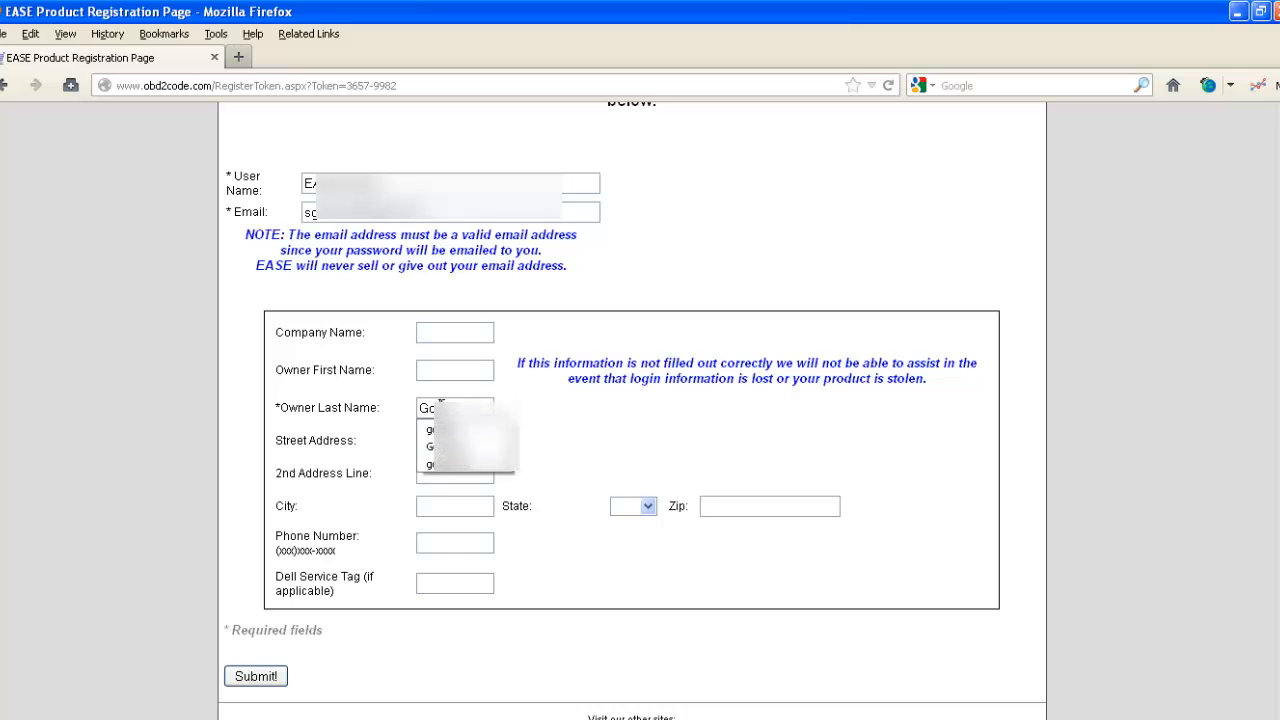
{"action": "type", "text": "od"}
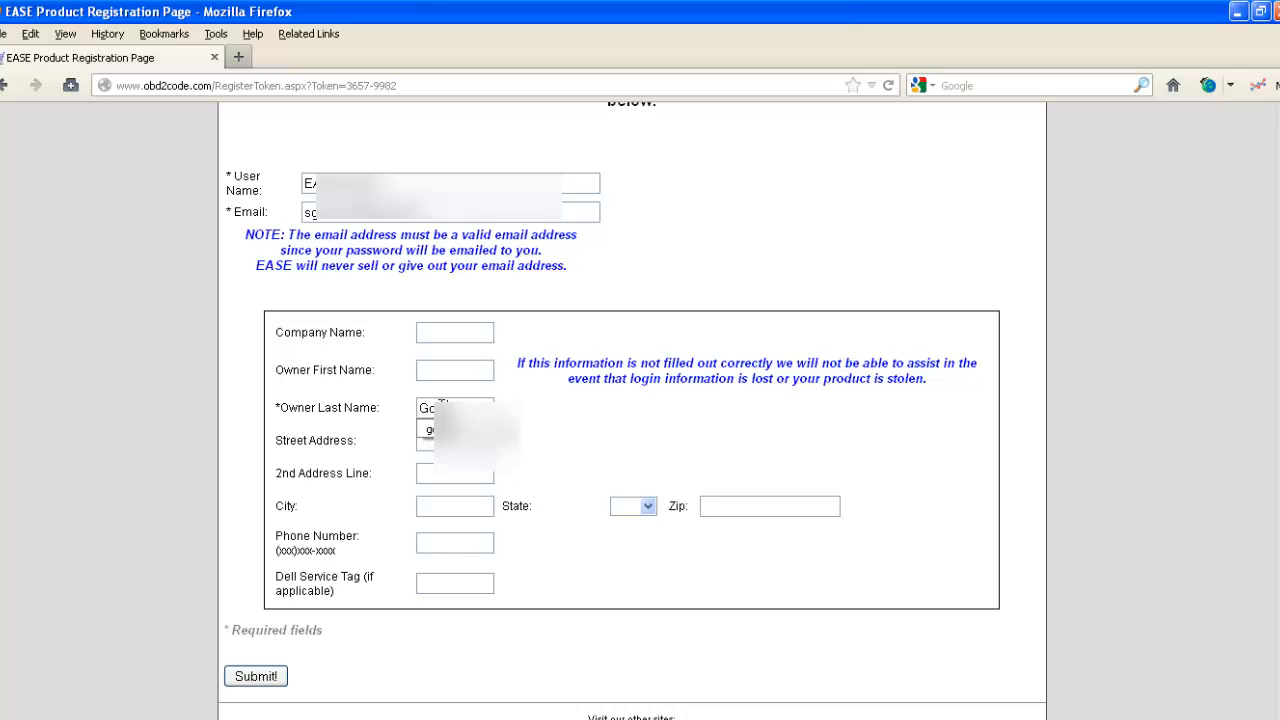
{"action": "type", "text": "..."}
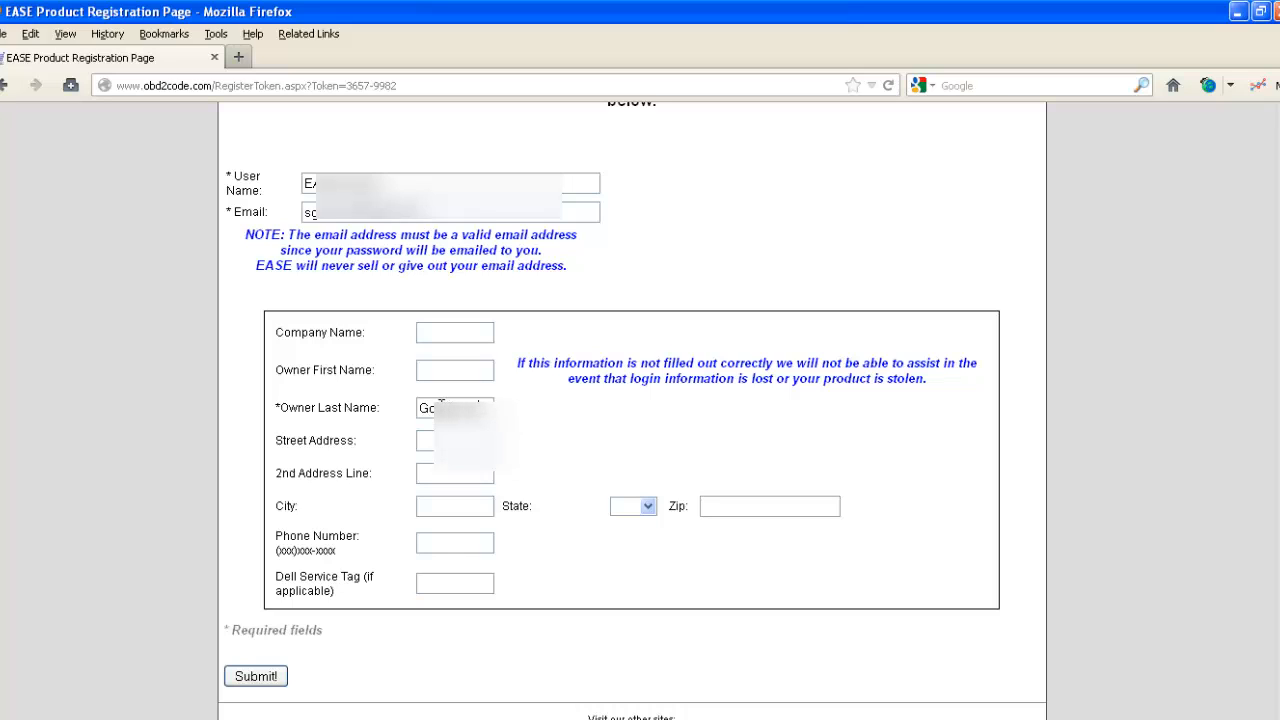
{"action": "left_click", "coordinate": [256, 677]}
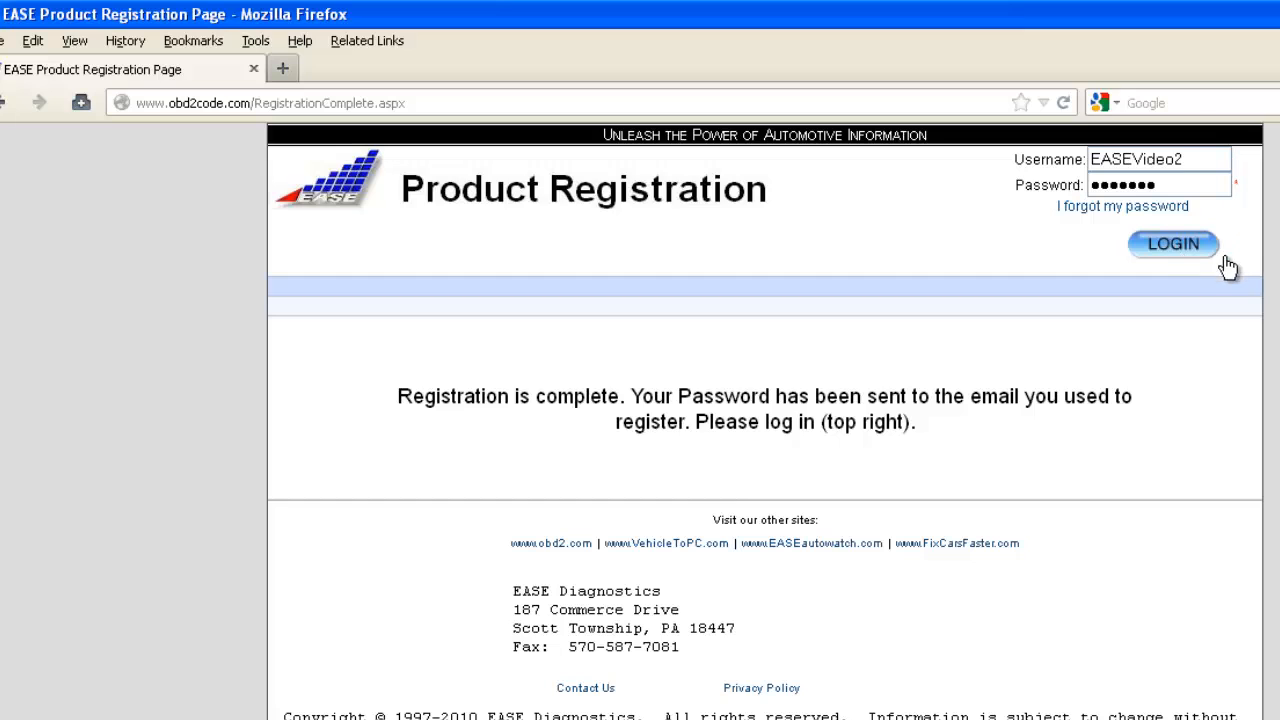
Step: Log in to the new account, select Reprogramming Tools as the product, and open the unlock form for J2534-10
{"action": "left_click", "coordinate": [1180, 252]}
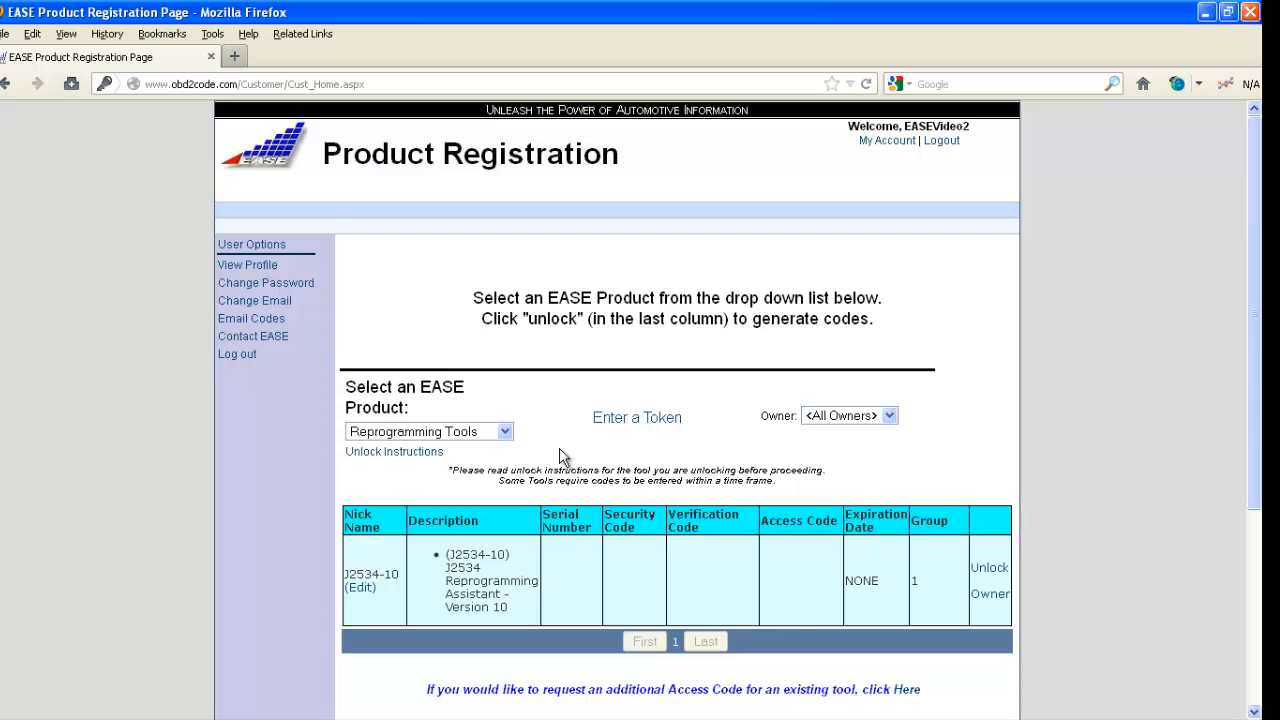
{"action": "left_click", "coordinate": [506, 432]}
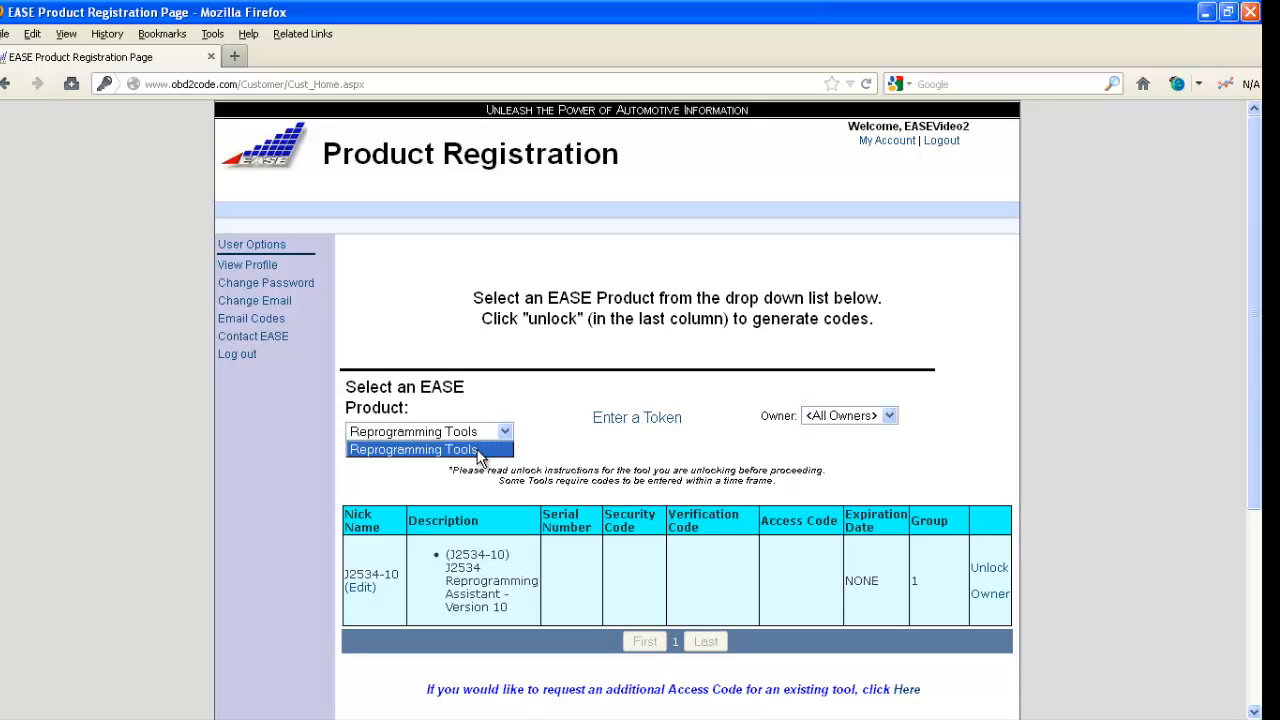
{"action": "left_click", "coordinate": [479, 455]}
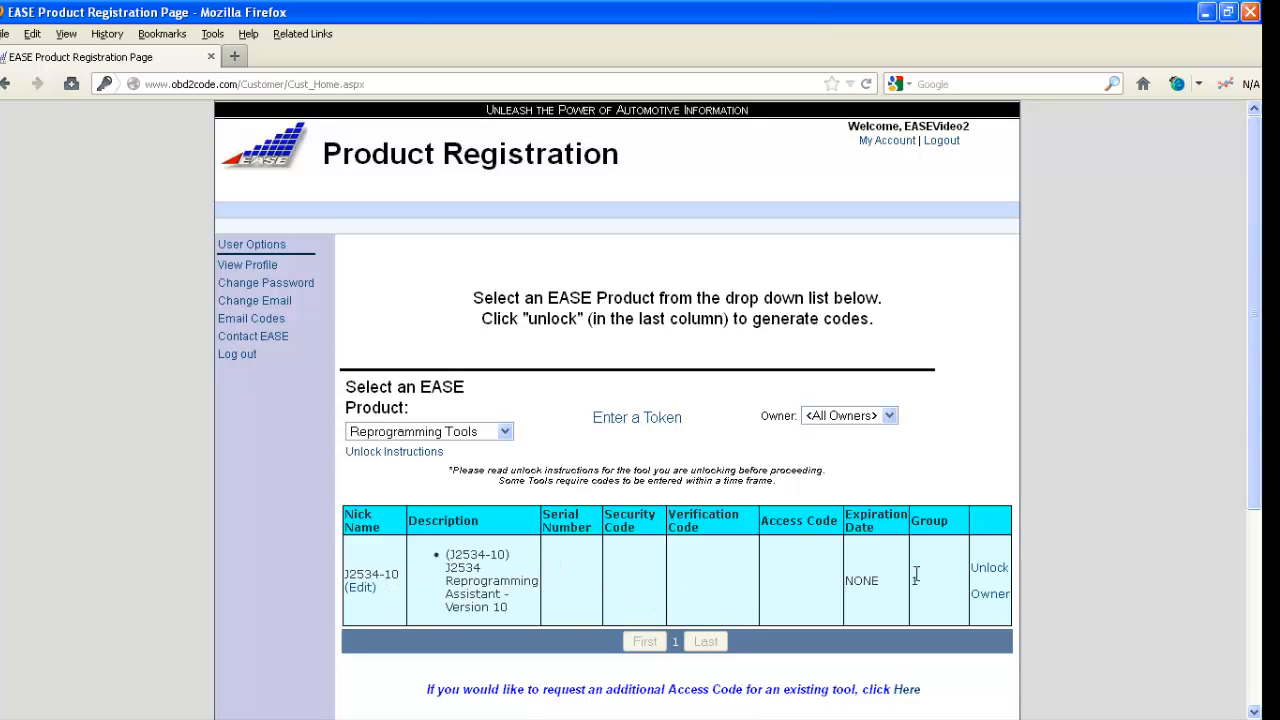
{"action": "left_click", "coordinate": [989, 568]}
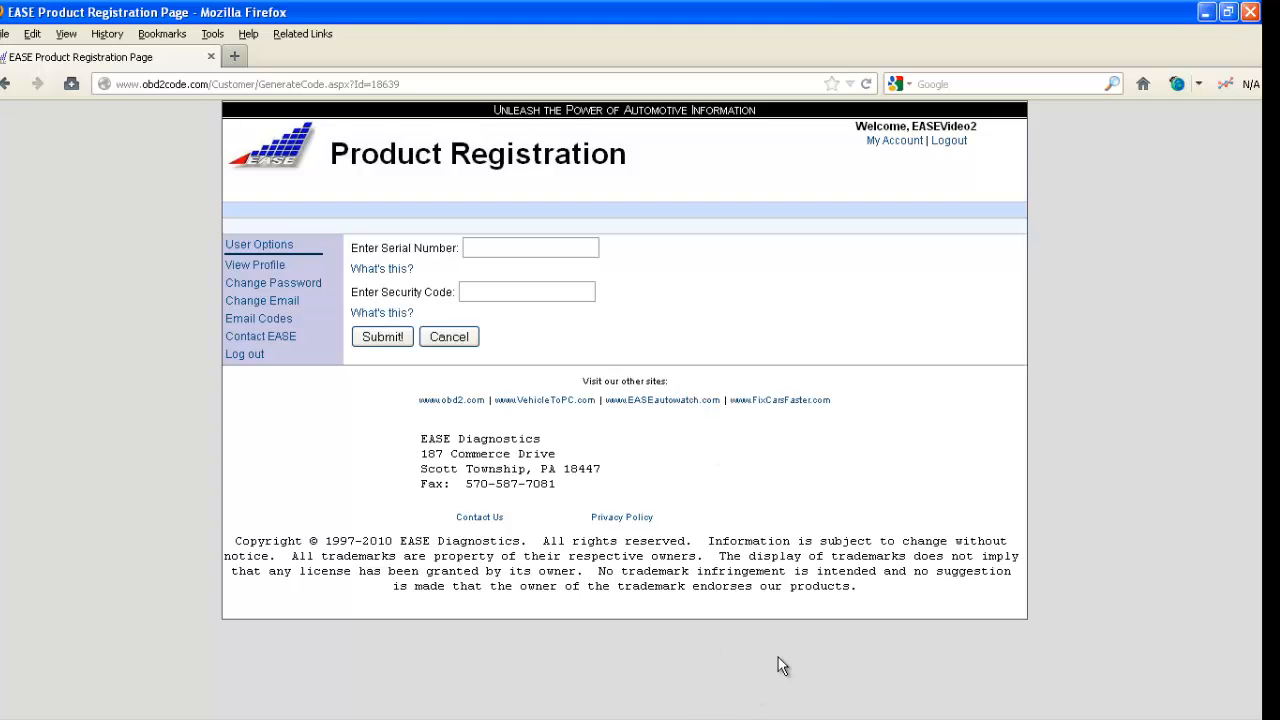
Step: Copy the device serial number from the Configure Device window into the serial number field of the unlock form in Firefox
{"action": "left_click", "coordinate": [1207, 14]}
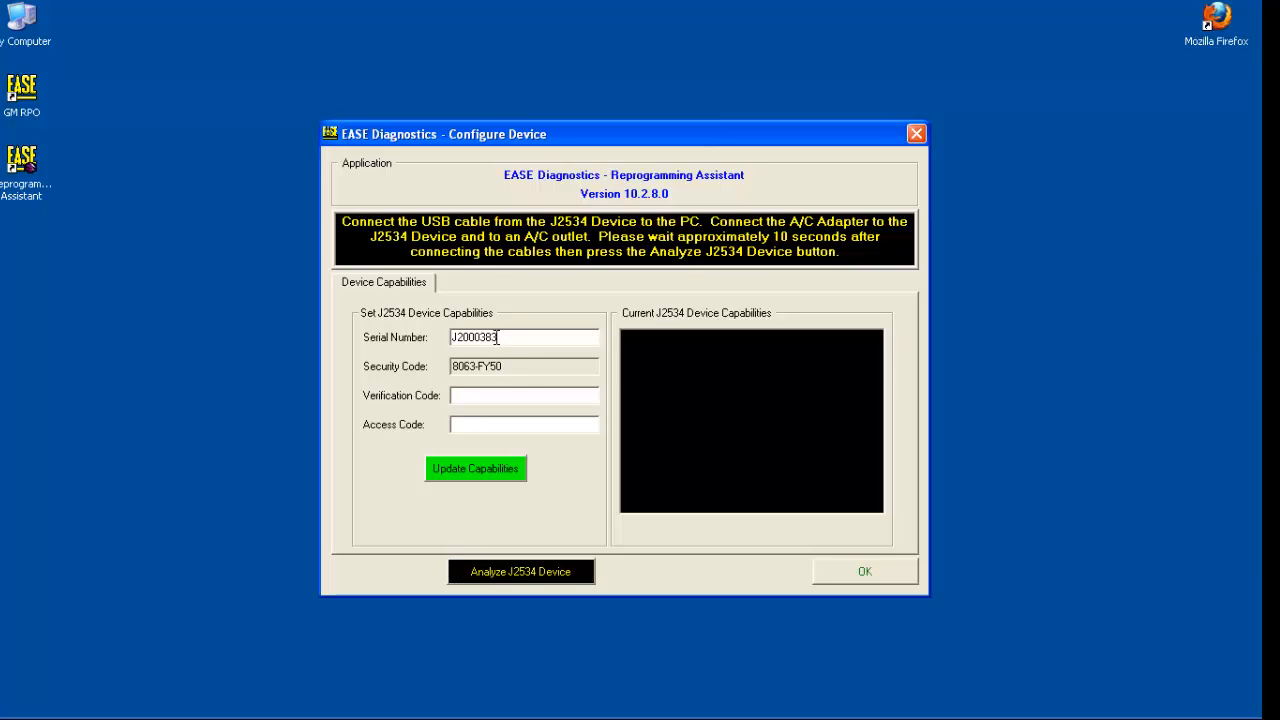
{"action": "left_click_drag", "start_coordinate": [510, 340], "coordinate": [447, 338]}
{"action": "key", "text": "ctrl+c"}
{"action": "mouse_move", "coordinate": [706, 707]}
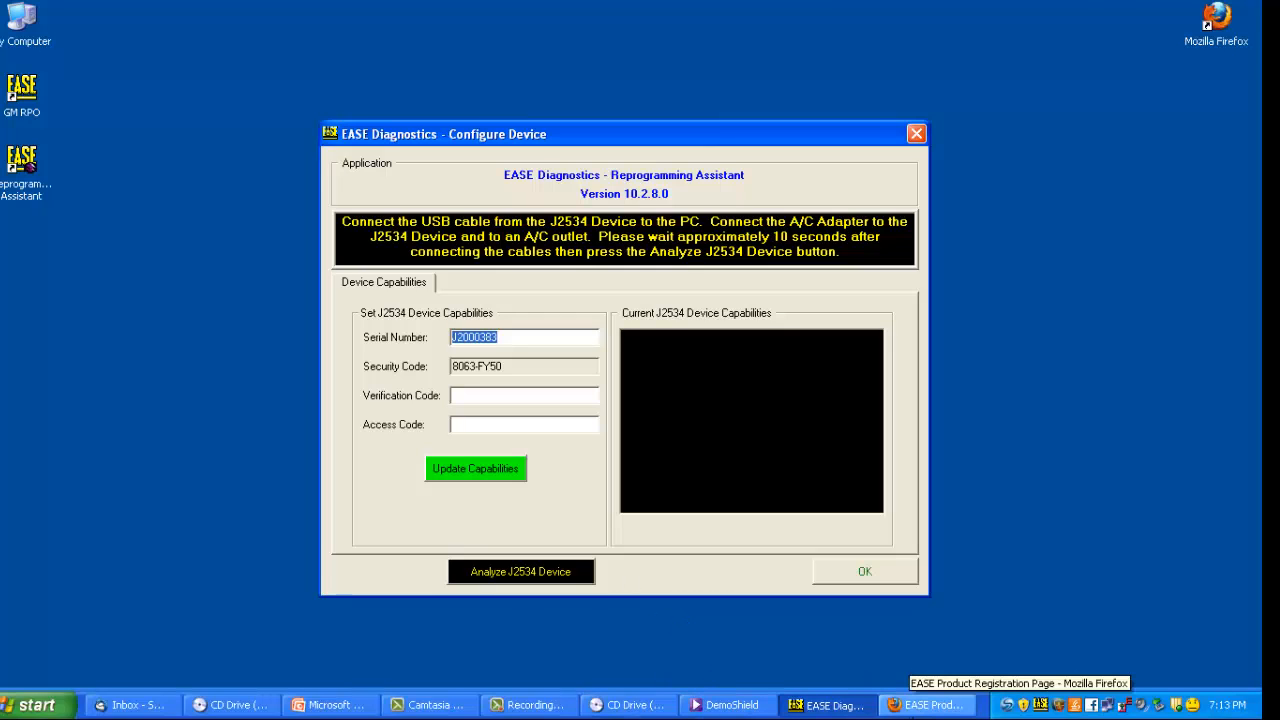
{"action": "left_click", "coordinate": [922, 705]}
{"action": "left_click", "coordinate": [472, 246]}
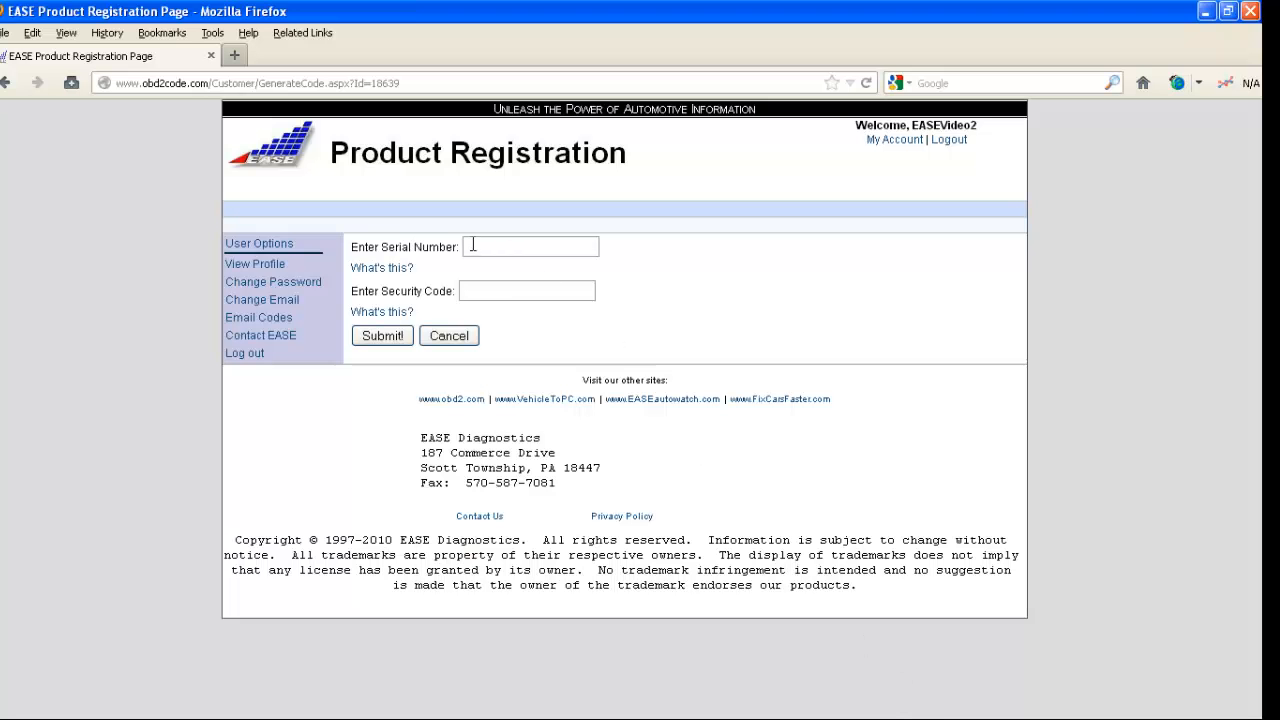
{"action": "key", "text": "ctrl+v"}
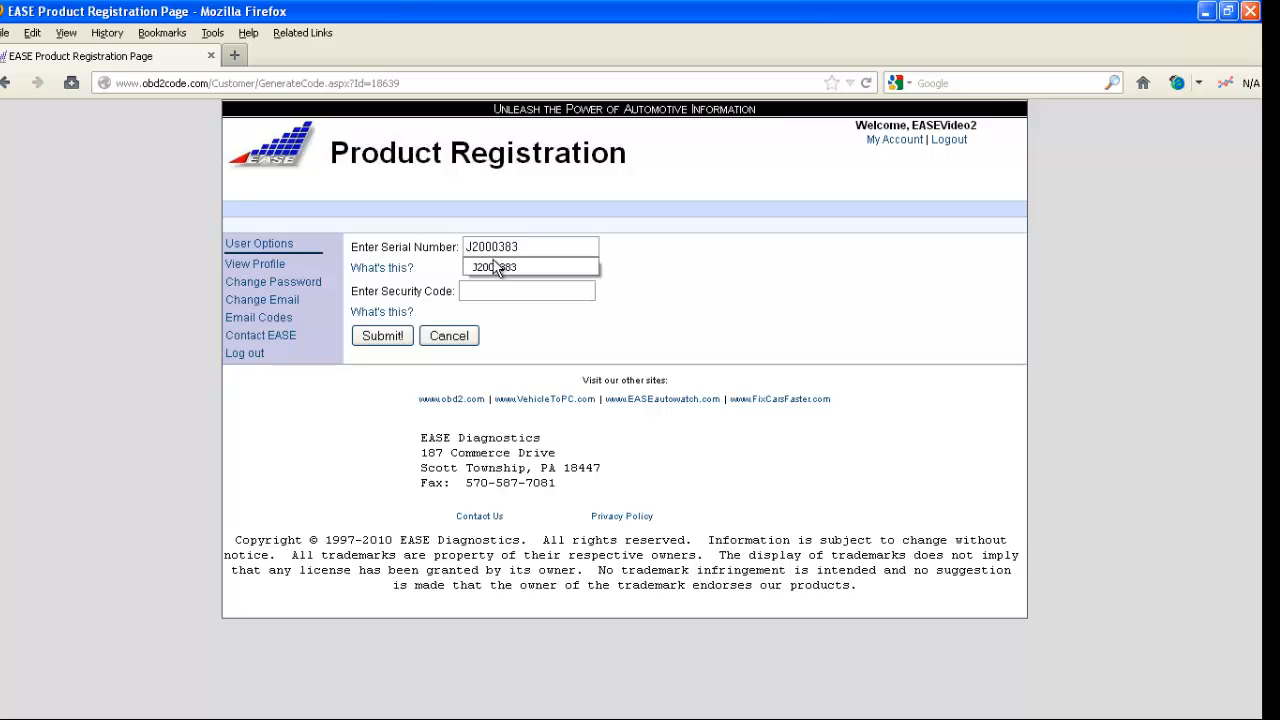
{"action": "left_click", "coordinate": [501, 264]}
{"action": "mouse_move", "coordinate": [922, 708]}
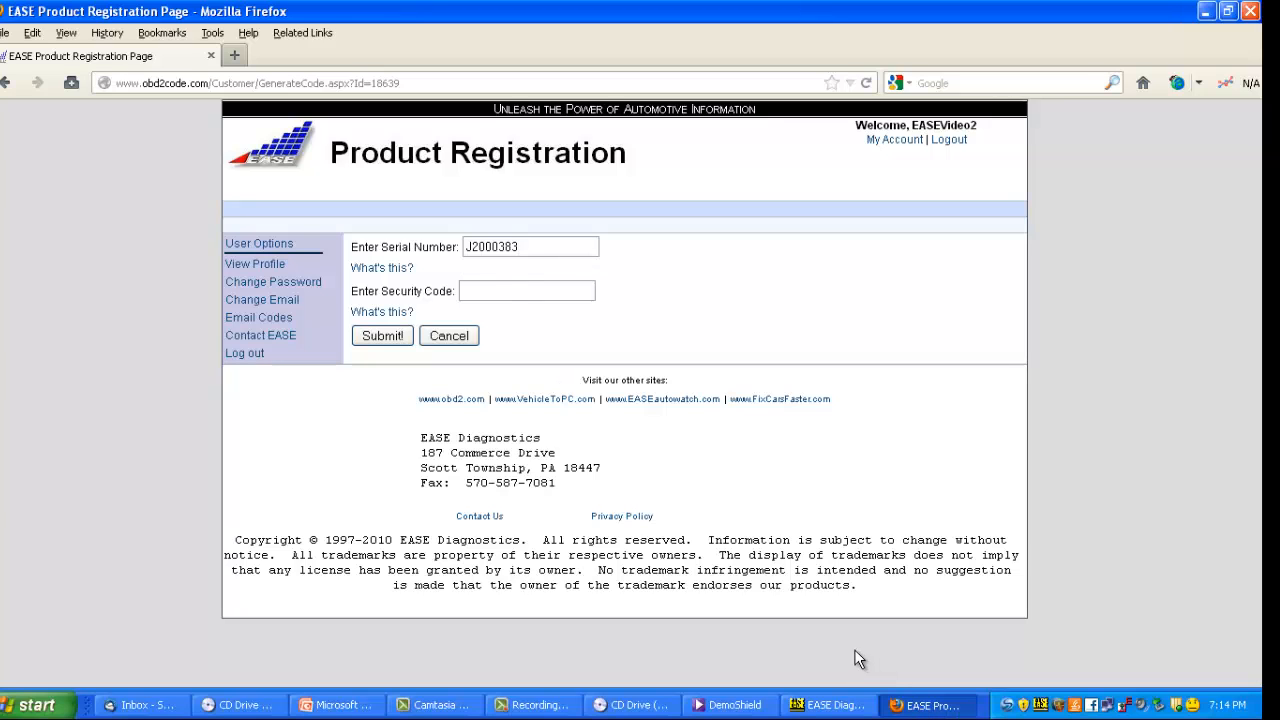
Step: Copy the device's security code from the Configure Device window into the unlock form in Firefox and submit the form
{"action": "left_click", "coordinate": [820, 708]}
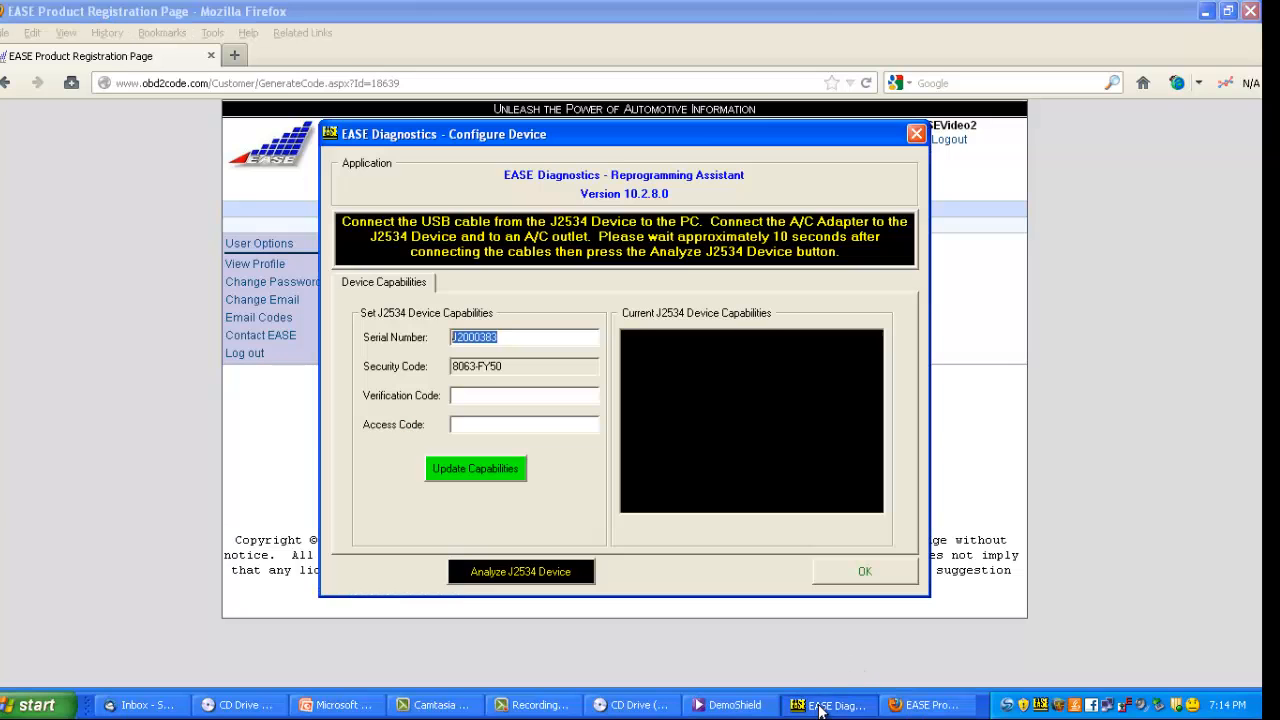
{"action": "left_click_drag", "start_coordinate": [511, 367], "coordinate": [409, 366]}
{"action": "key", "text": "ctrl+c"}
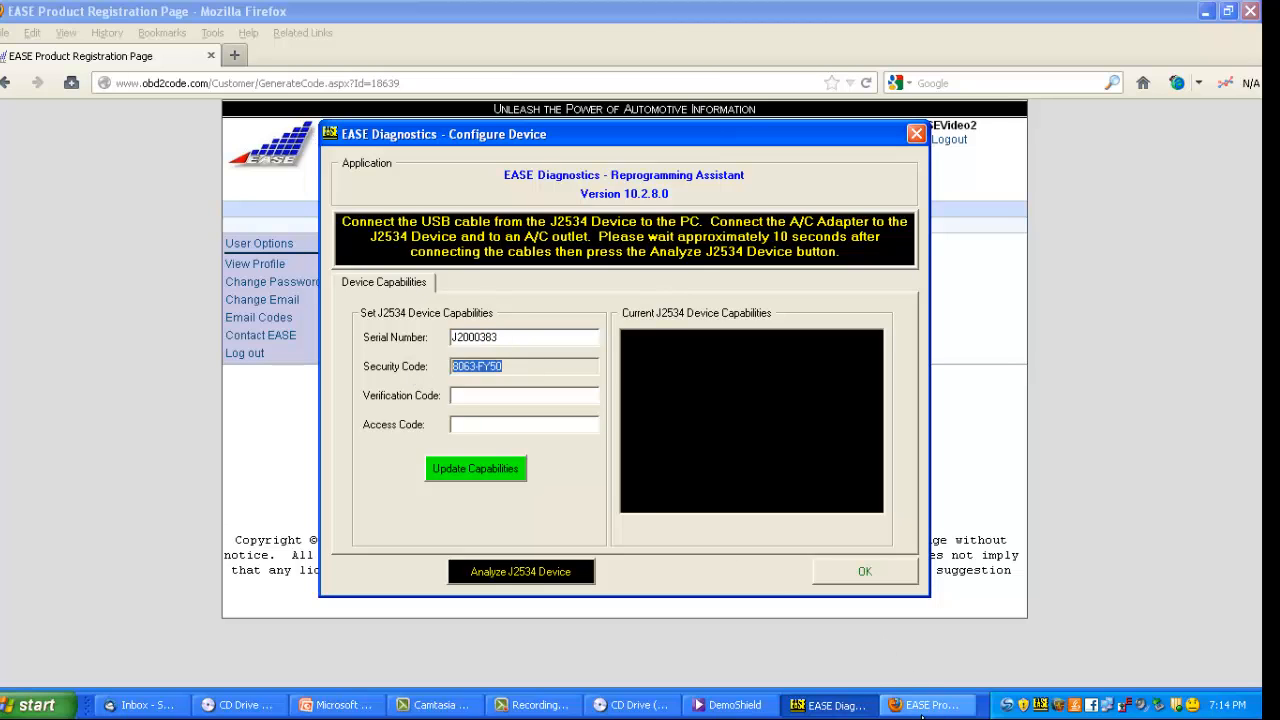
{"action": "left_click", "coordinate": [925, 705]}
{"action": "left_click", "coordinate": [504, 290]}
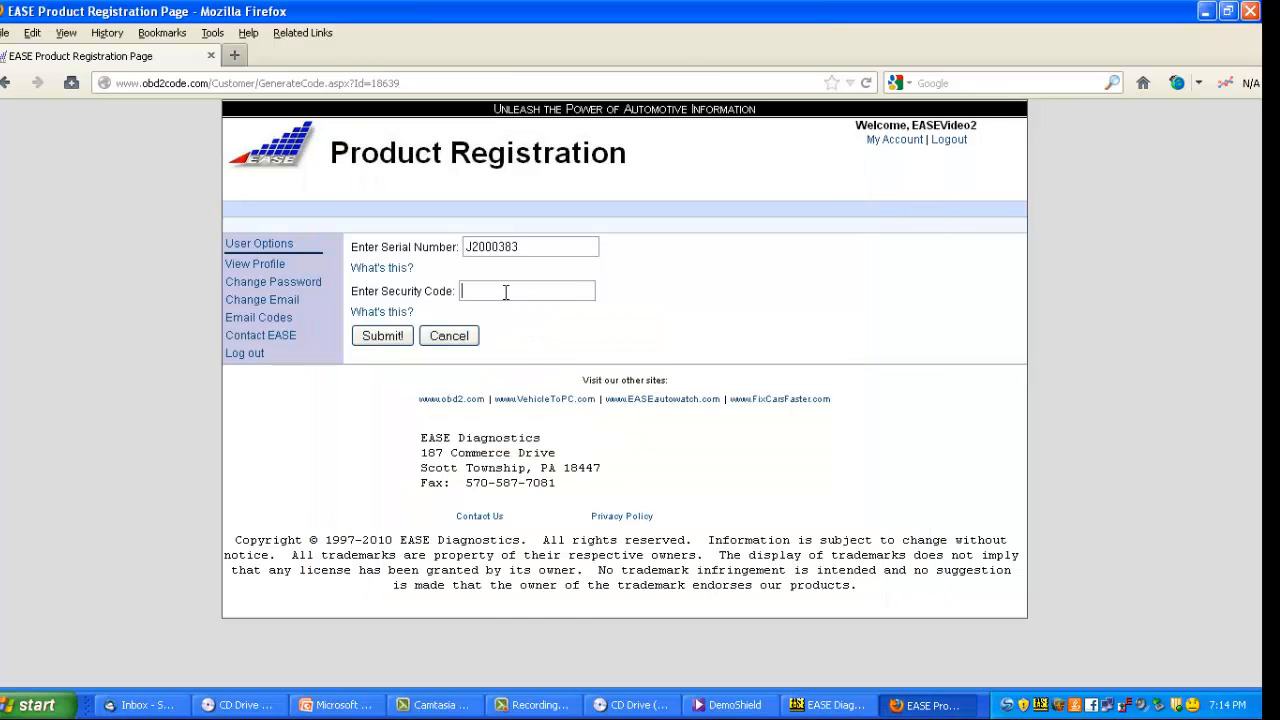
{"action": "key", "text": "ctrl+v"}
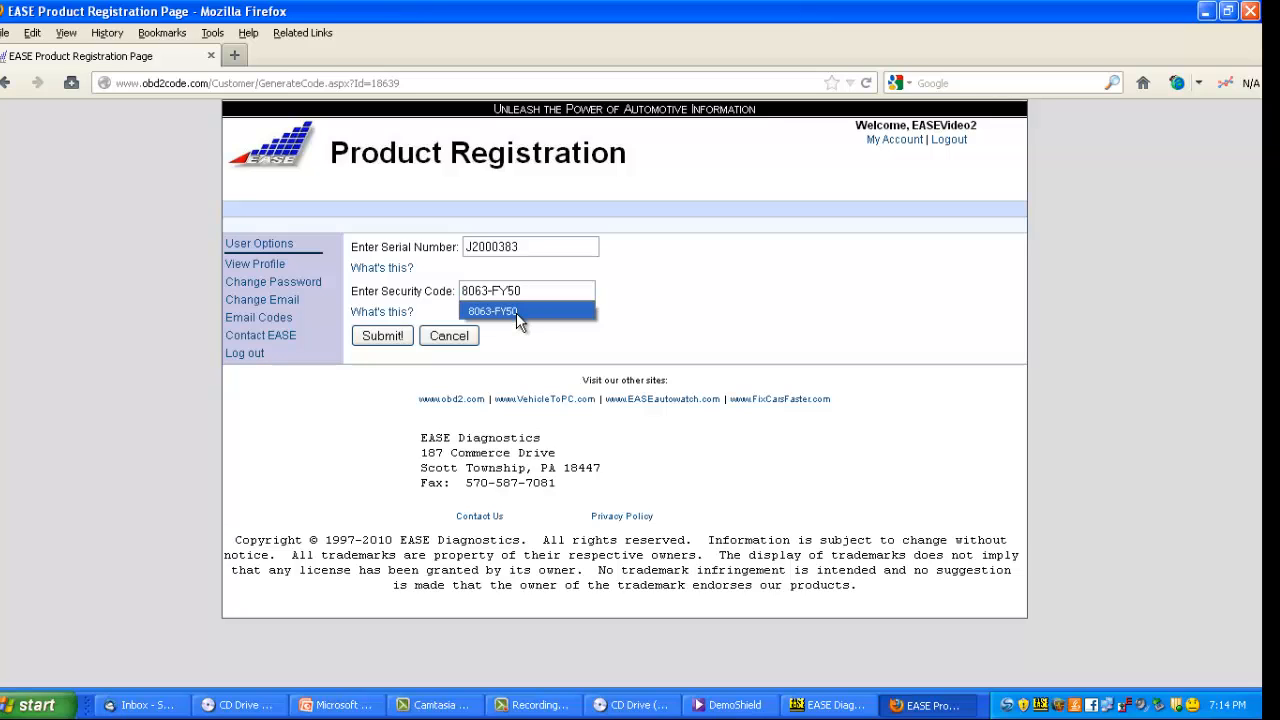
{"action": "left_click", "coordinate": [516, 312]}
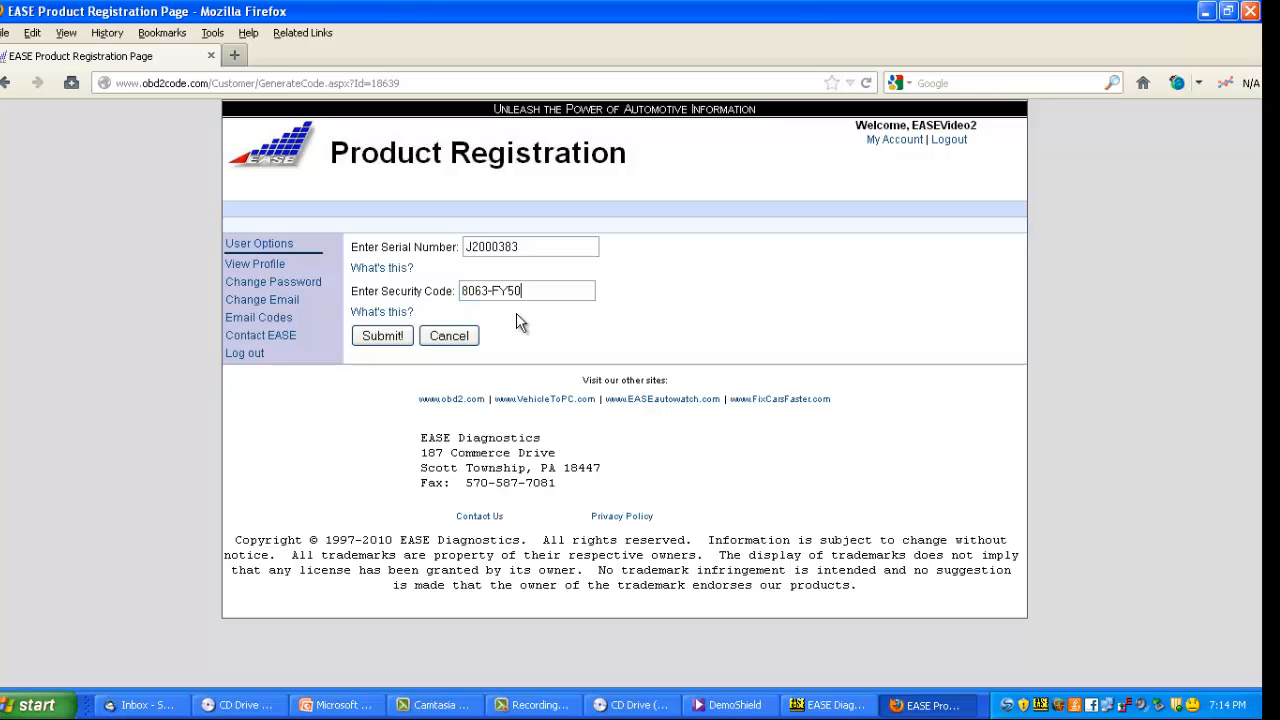
{"action": "left_click", "coordinate": [392, 336]}
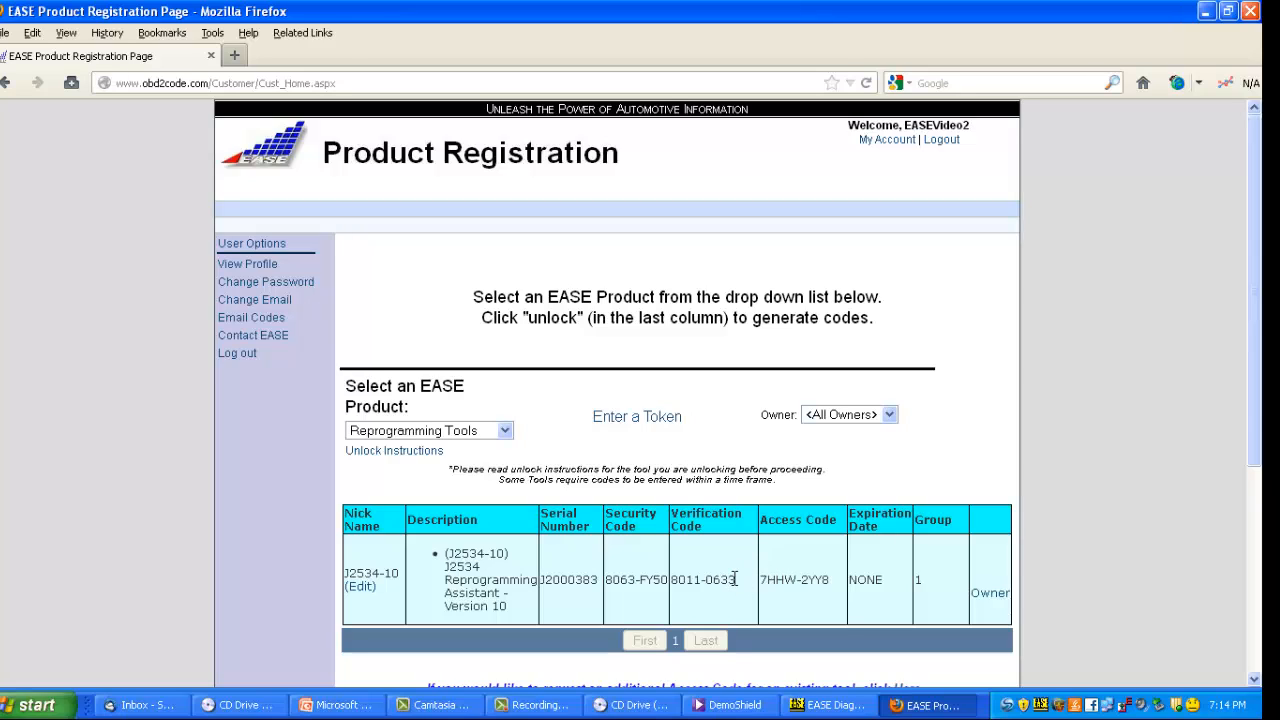
Step: Copy the verification code for J2534-10 from the registration page into the Verification Code field of the Configure Device window
{"action": "left_click_drag", "start_coordinate": [735, 579], "coordinate": [673, 587]}
{"action": "key", "text": "ctrl+c"}
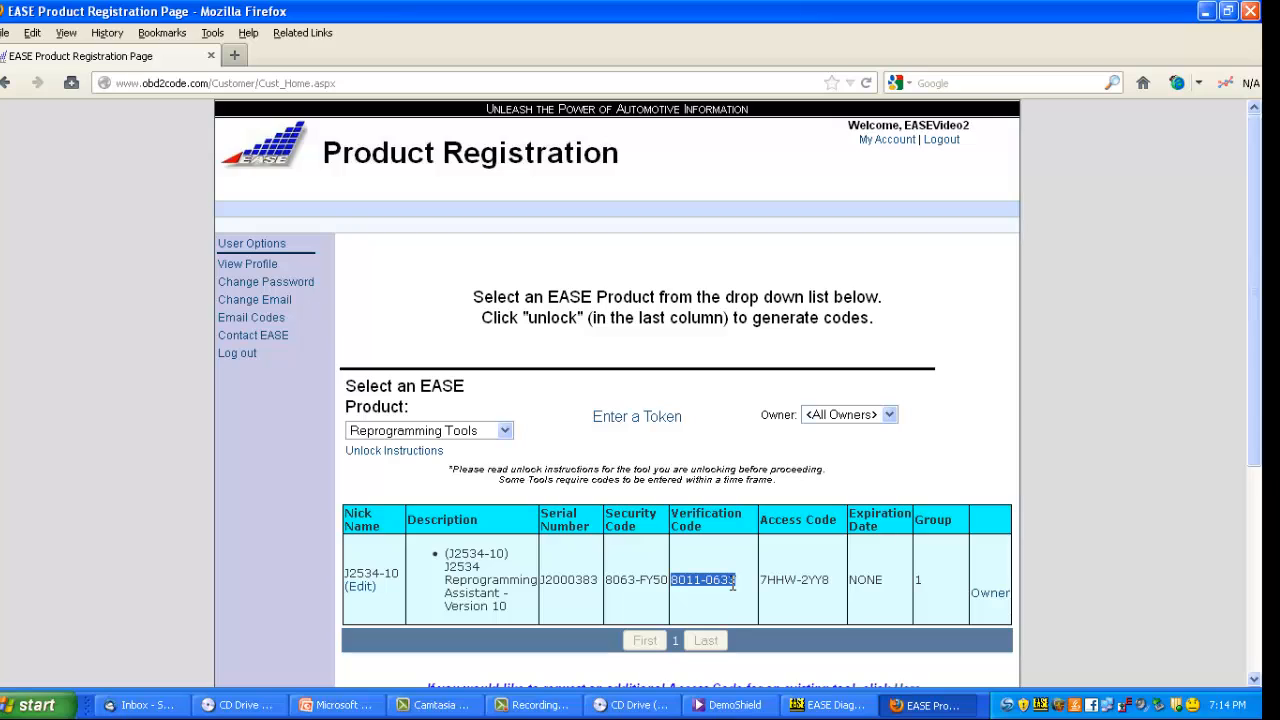
{"action": "left_click", "coordinate": [823, 705]}
{"action": "left_click", "coordinate": [469, 396]}
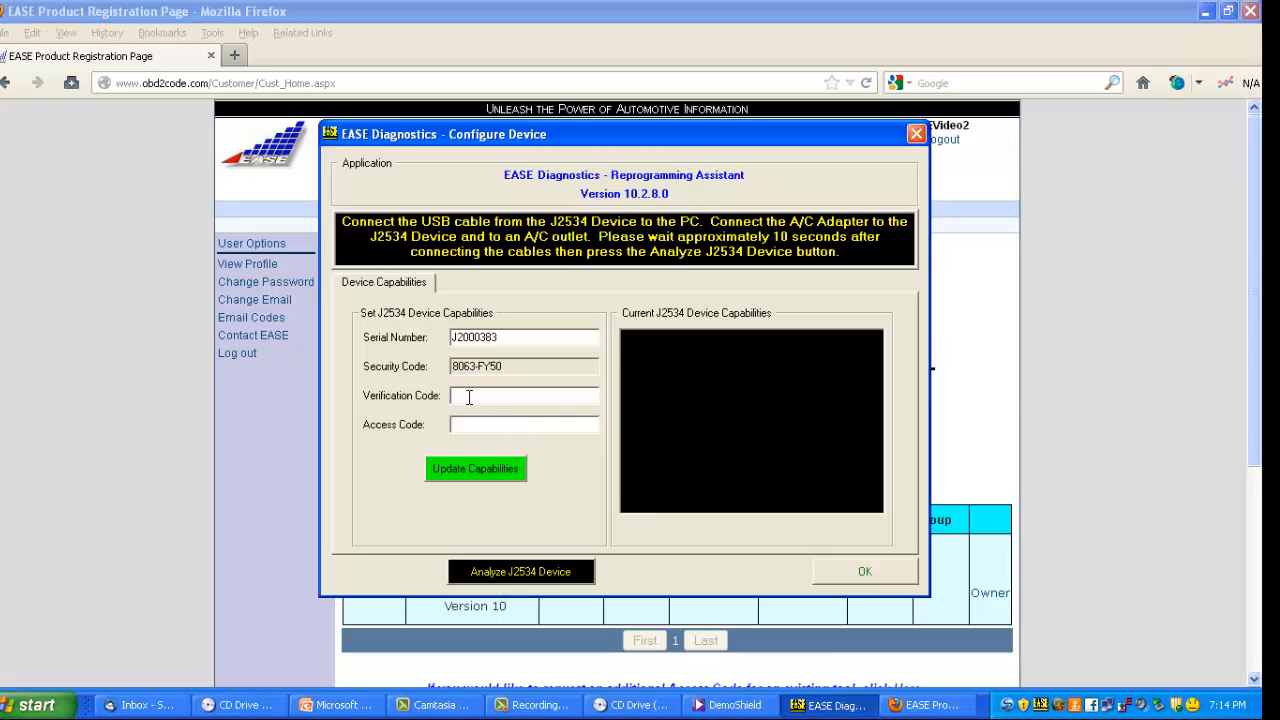
{"action": "key", "text": "ctrl+v"}
Step: Copy the access code for J2534-10 from the registration page in Firefox into the Access Code field of the Configure Device window
{"action": "left_click", "coordinate": [512, 424]}
{"action": "left_click", "coordinate": [927, 705]}
{"action": "left_click", "coordinate": [820, 582]}
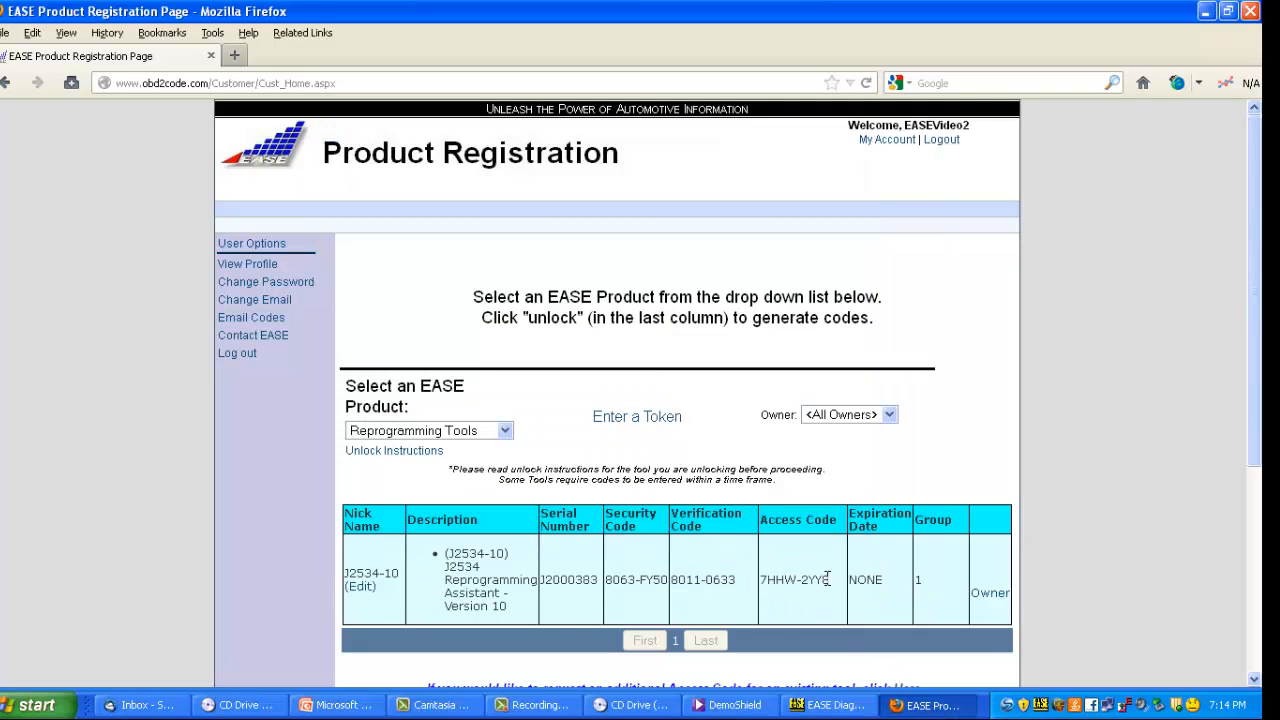
{"action": "left_click_drag", "start_coordinate": [829, 580], "coordinate": [760, 574]}
{"action": "key", "text": "ctrl+c"}
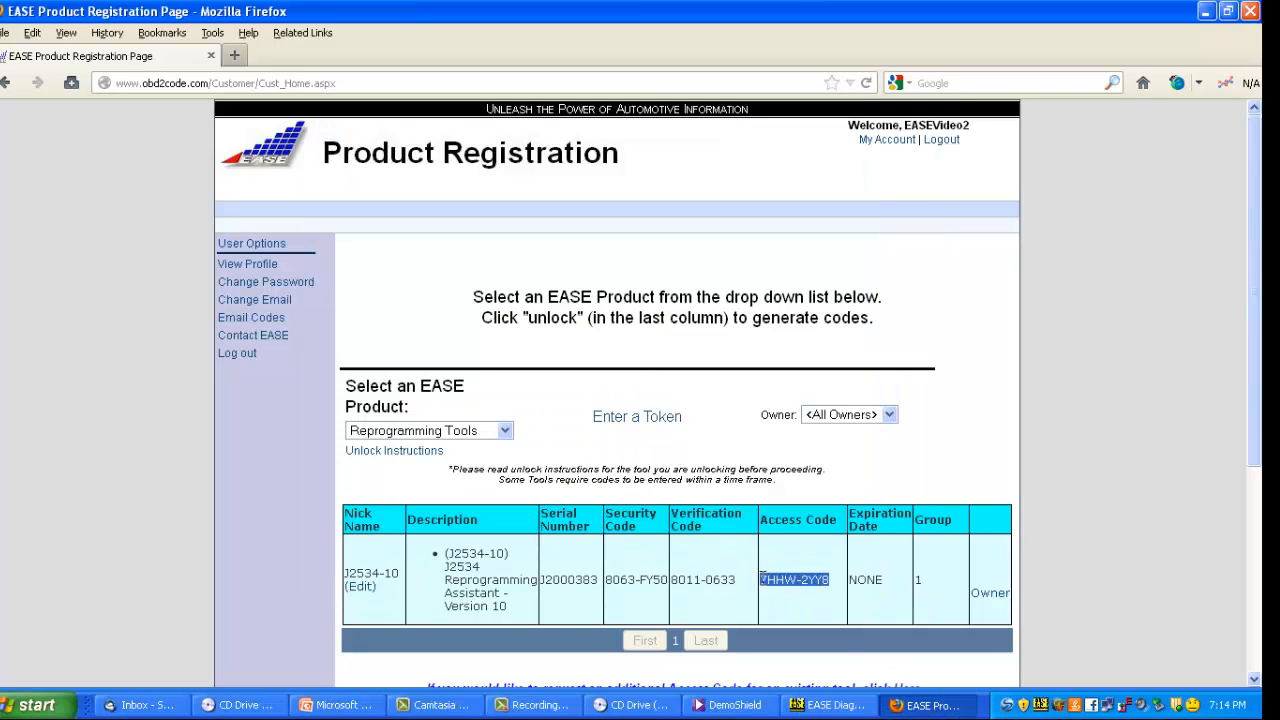
{"action": "left_click", "coordinate": [830, 705]}
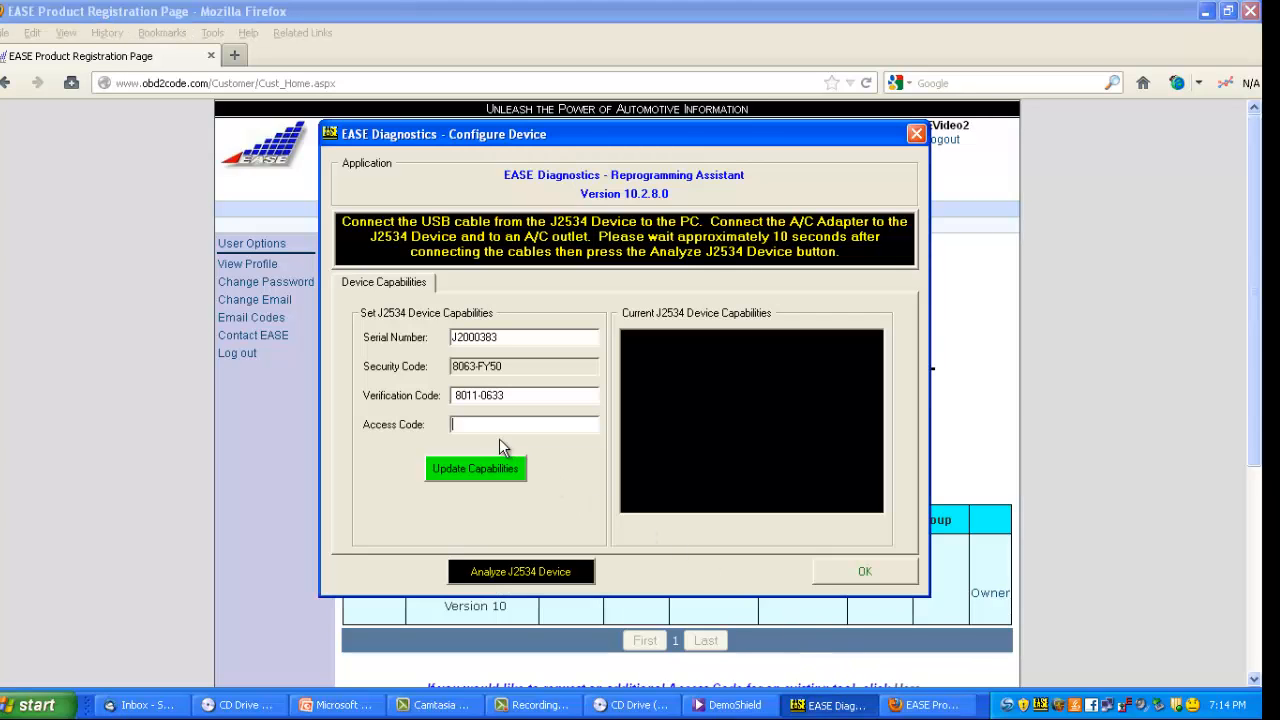
{"action": "key", "text": "ctrl+v"}
Step: Update the J2534 device's capabilities with the entered codes and close the Configure Device window
{"action": "left_click", "coordinate": [478, 477]}
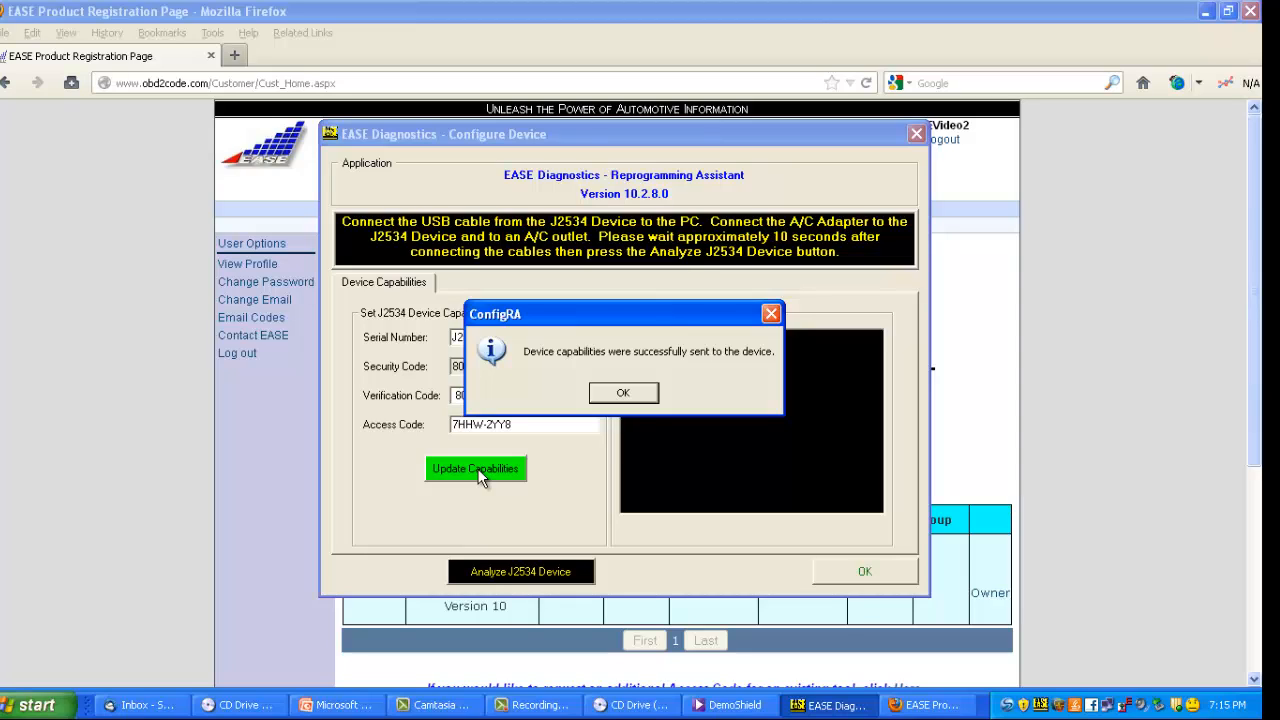
{"action": "left_click", "coordinate": [627, 395]}
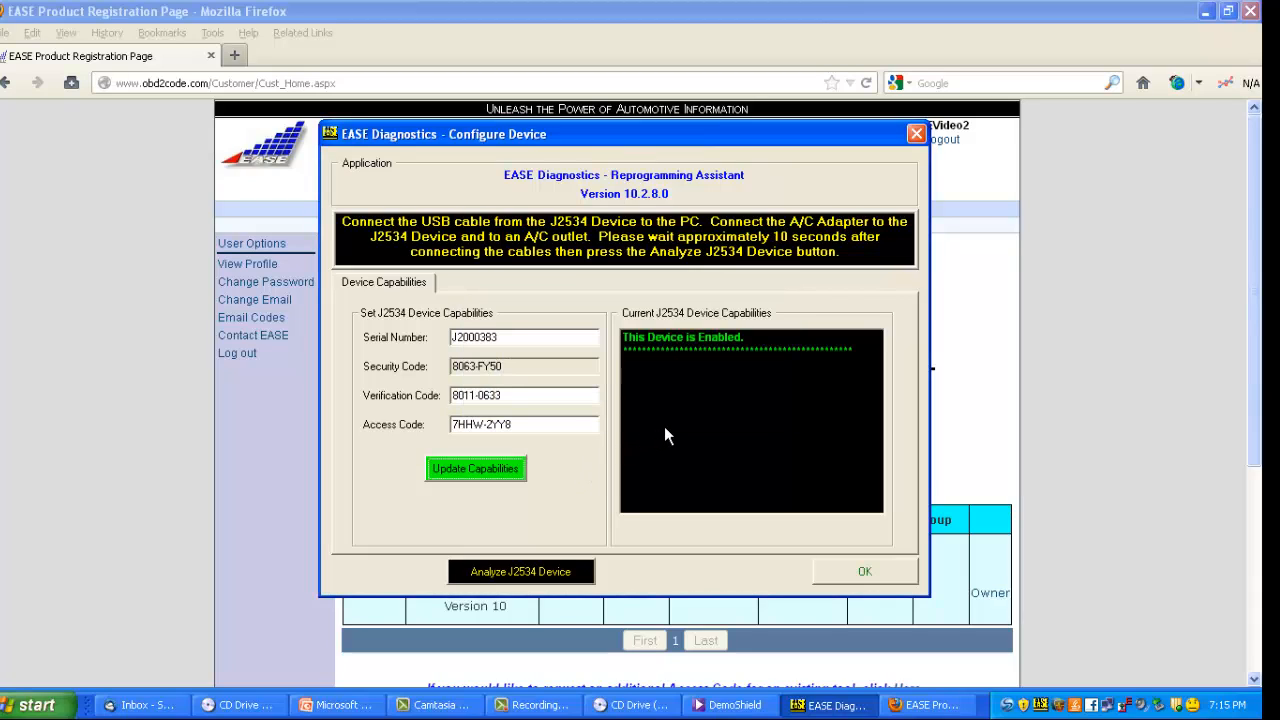
{"action": "left_click", "coordinate": [865, 573]}
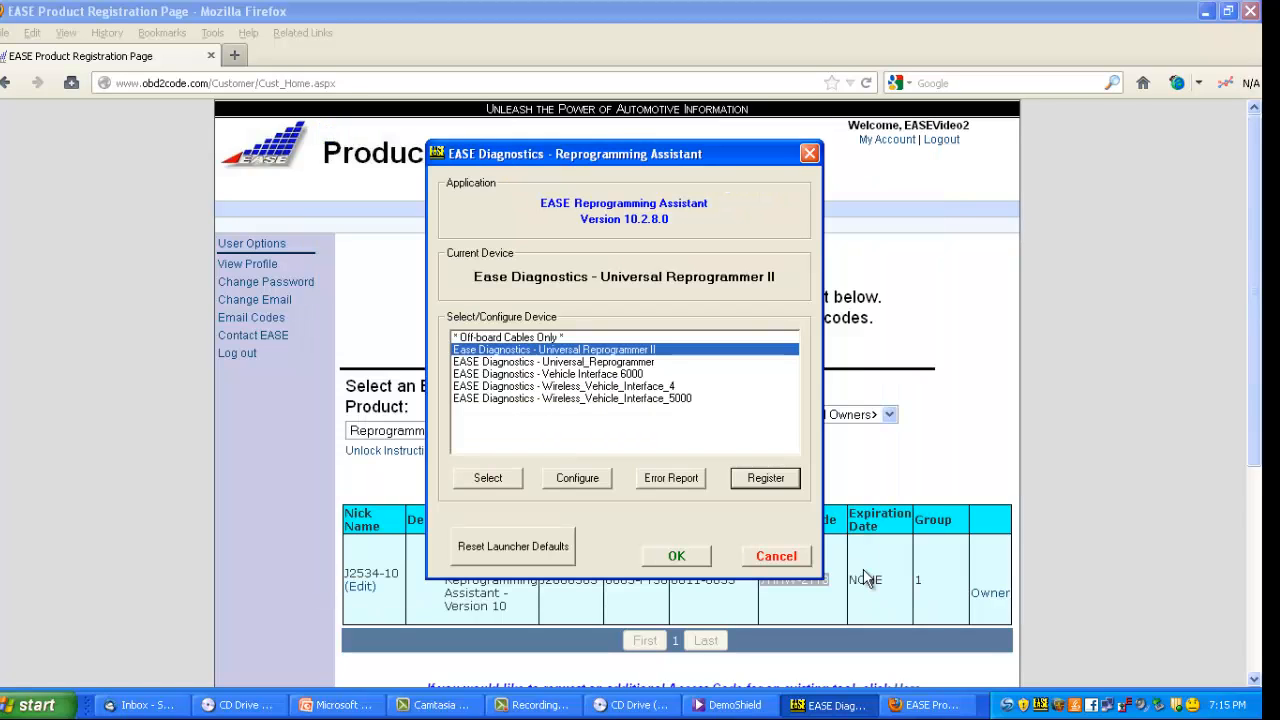
Step: Cancel out of the Reprogramming Assistant device window and finish the install wizard with the Register/Unlock now option turned off
{"action": "left_click", "coordinate": [772, 562]}
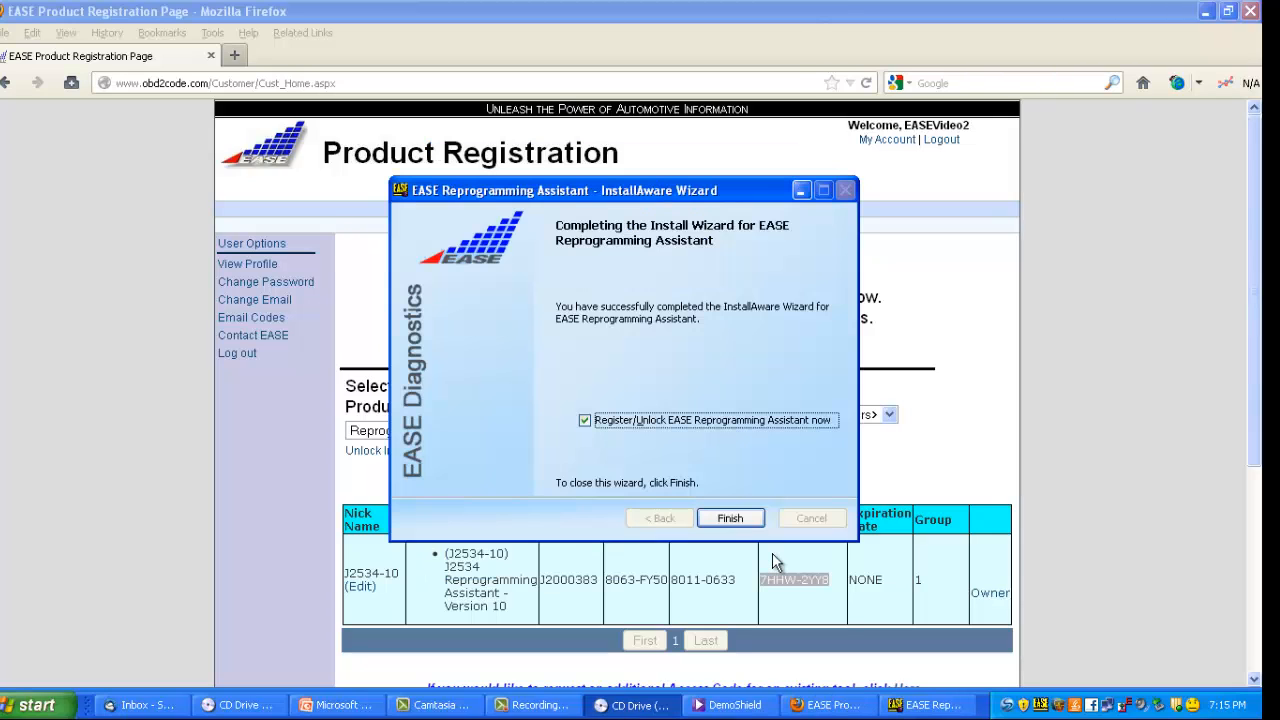
{"action": "left_click", "coordinate": [586, 421]}
{"action": "left_click", "coordinate": [731, 519]}
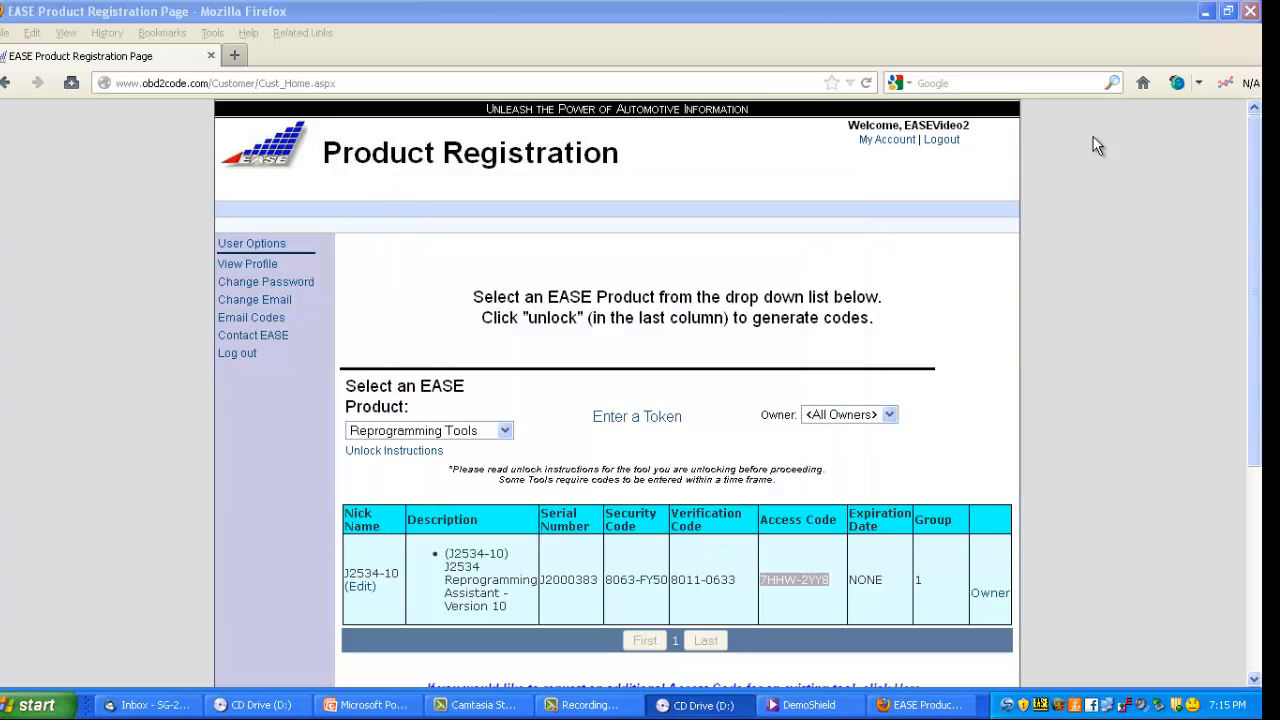
Step: Minimize Firefox, return to the main page of the EASE disk launcher and exit it
{"action": "left_click", "coordinate": [1203, 12]}
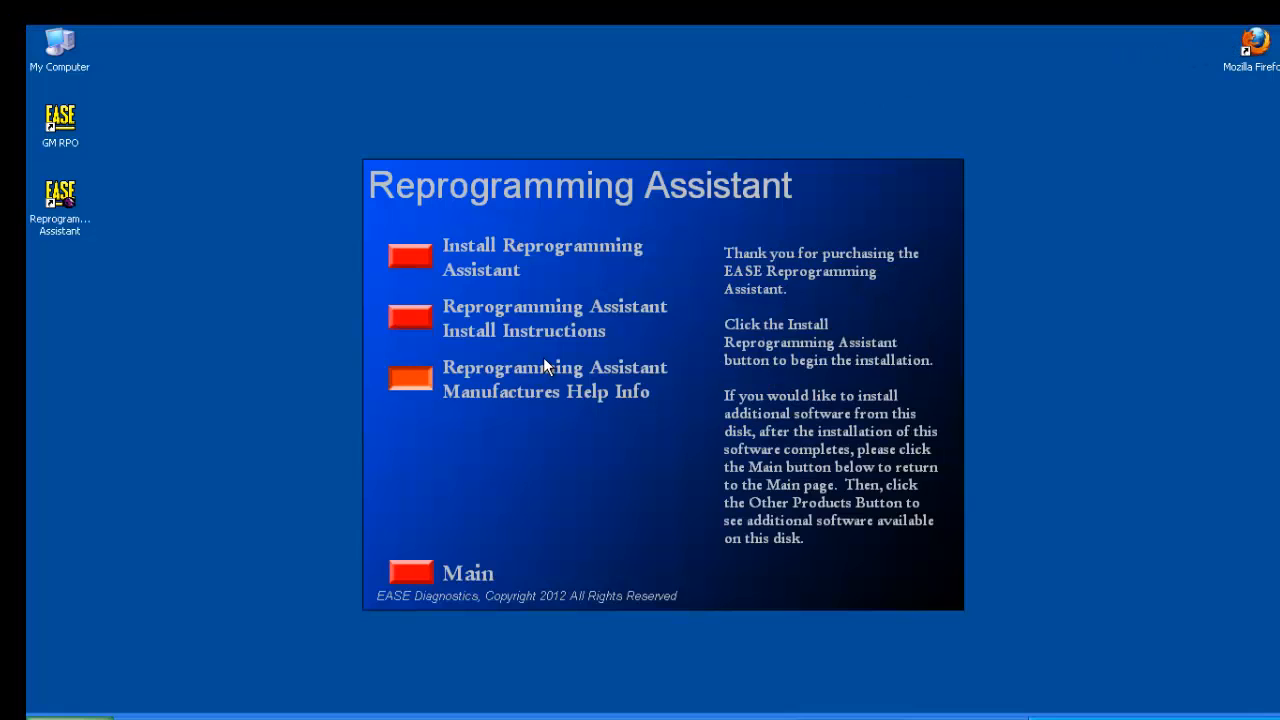
{"action": "left_click", "coordinate": [417, 571]}
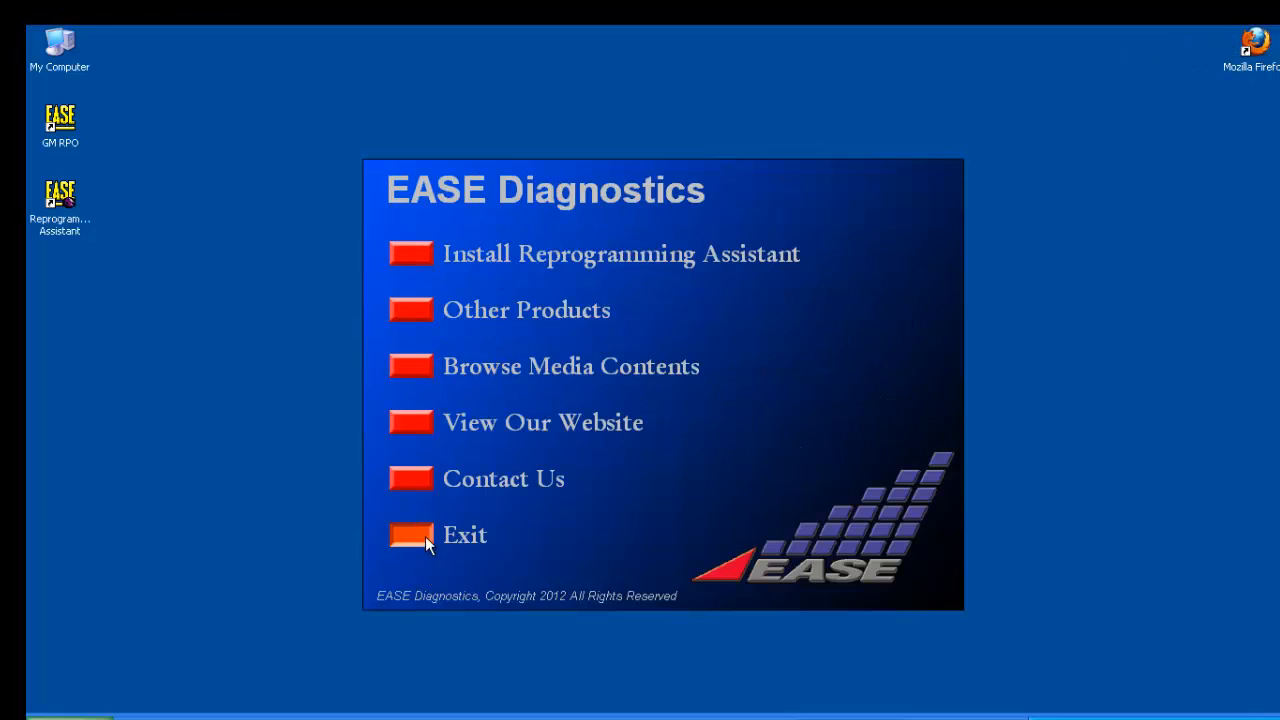
{"action": "left_click", "coordinate": [422, 534]}
{"action": "left_click", "coordinate": [560, 572]}
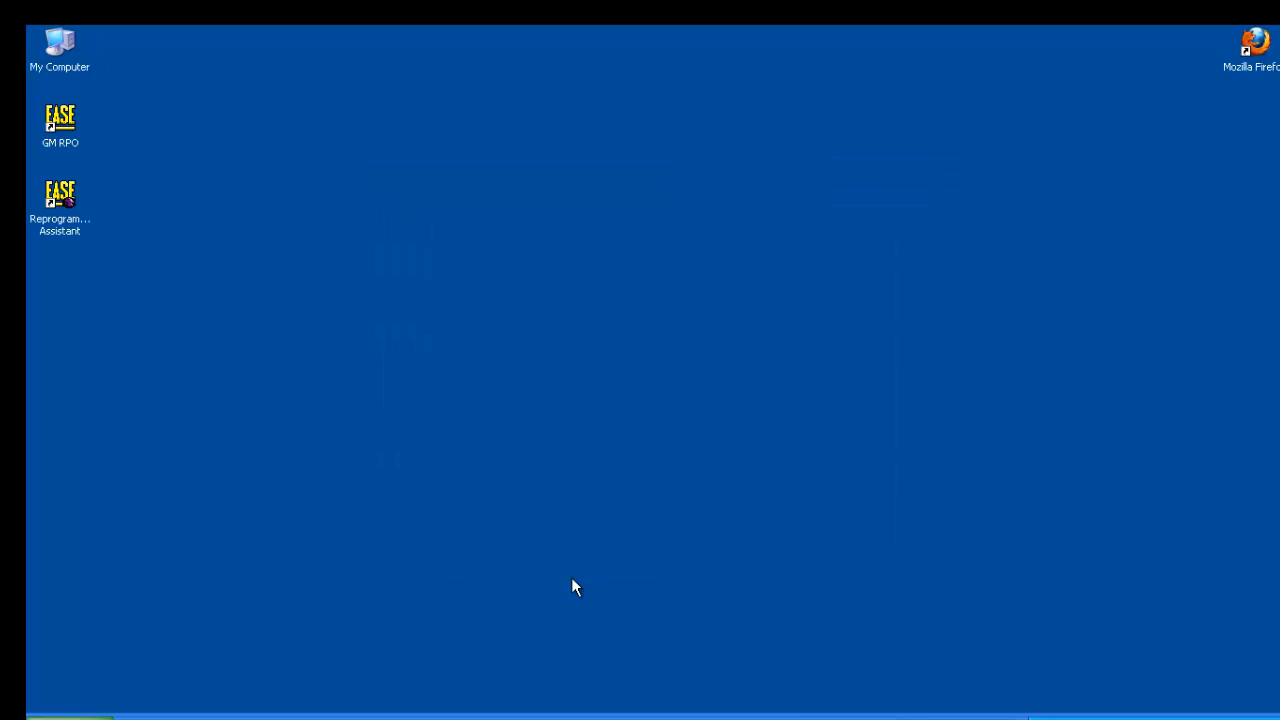